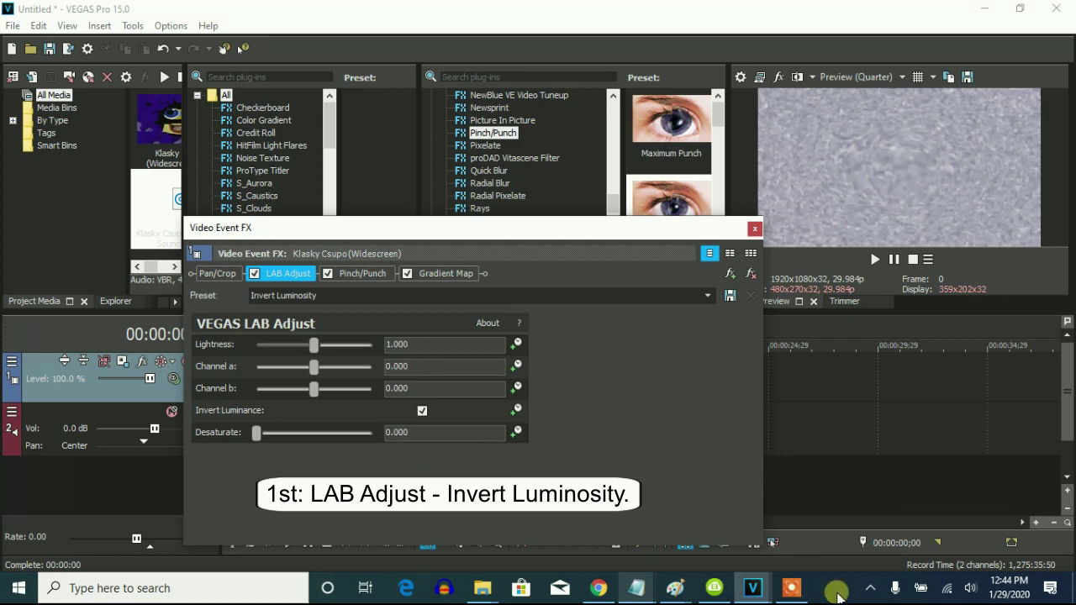
Review the video event's Pinch/Punch settings and the colour values of the four Gradient Map points, closing the effects window
click(371, 279)
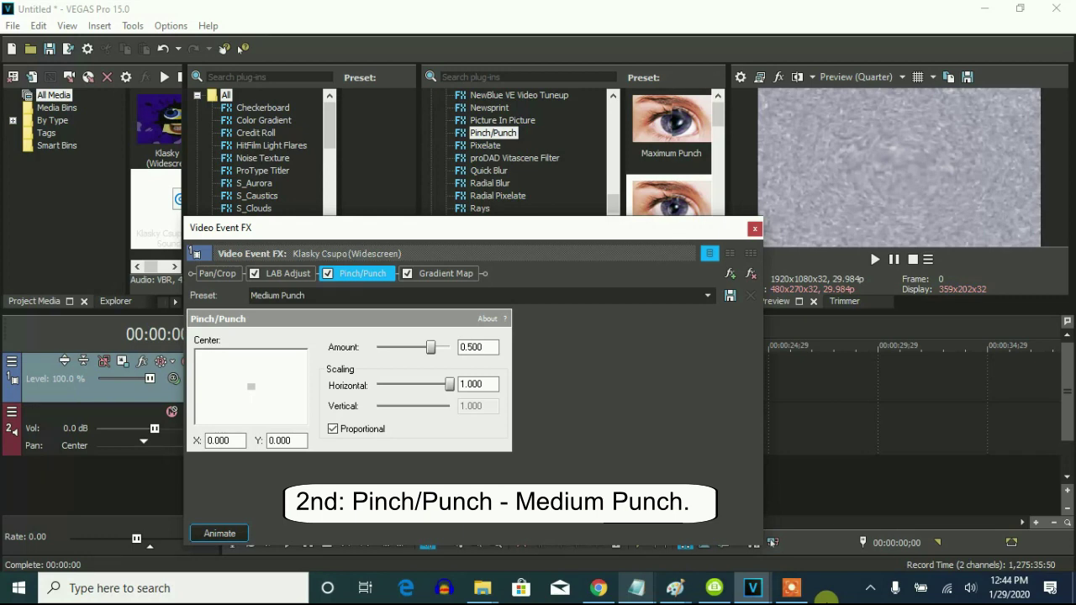
click(445, 273)
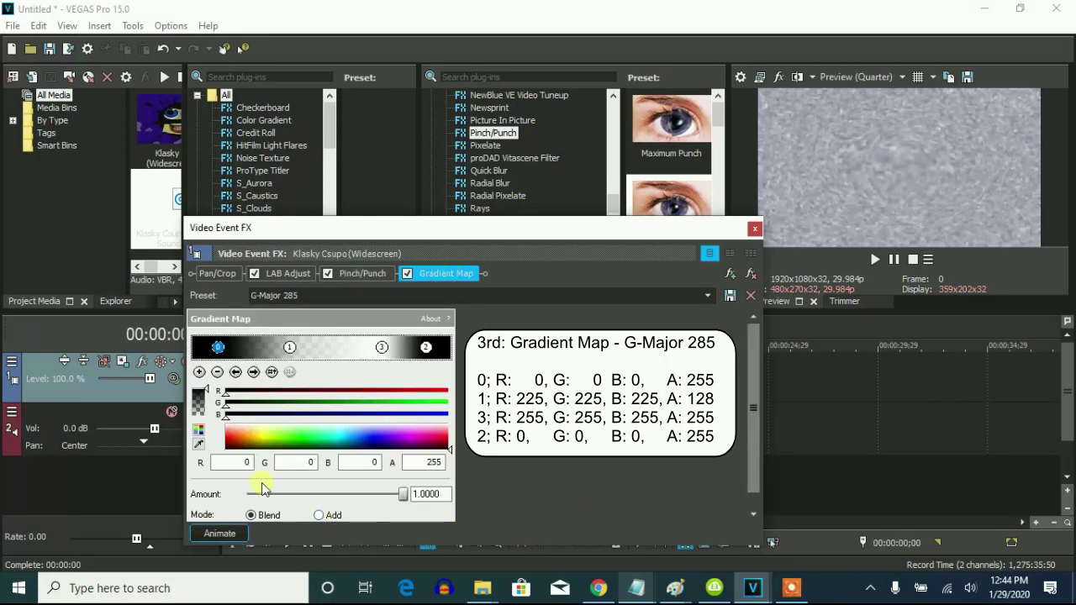
click(253, 375)
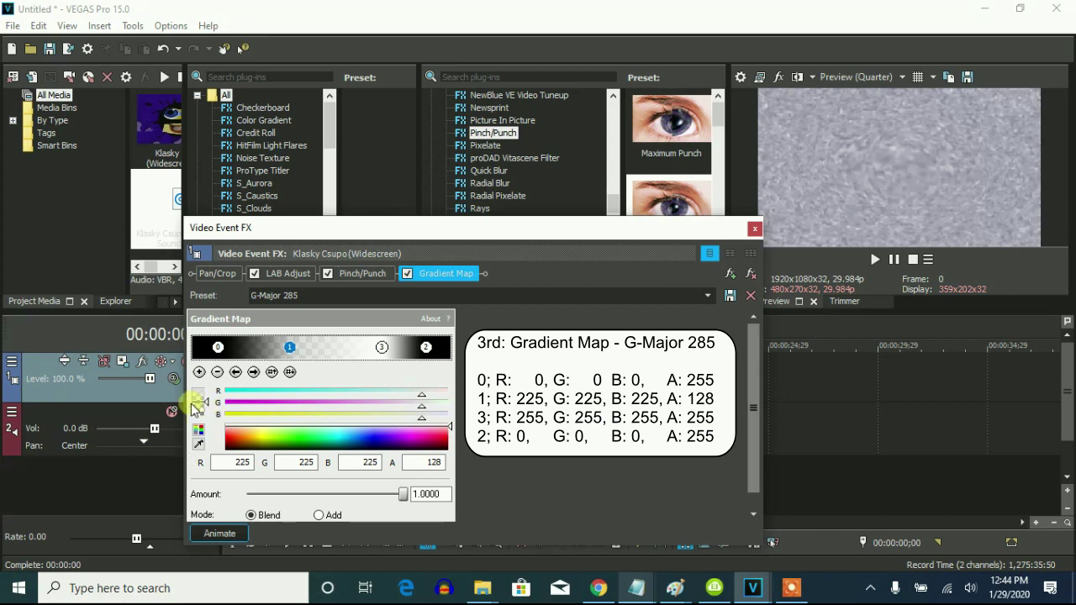
click(382, 347)
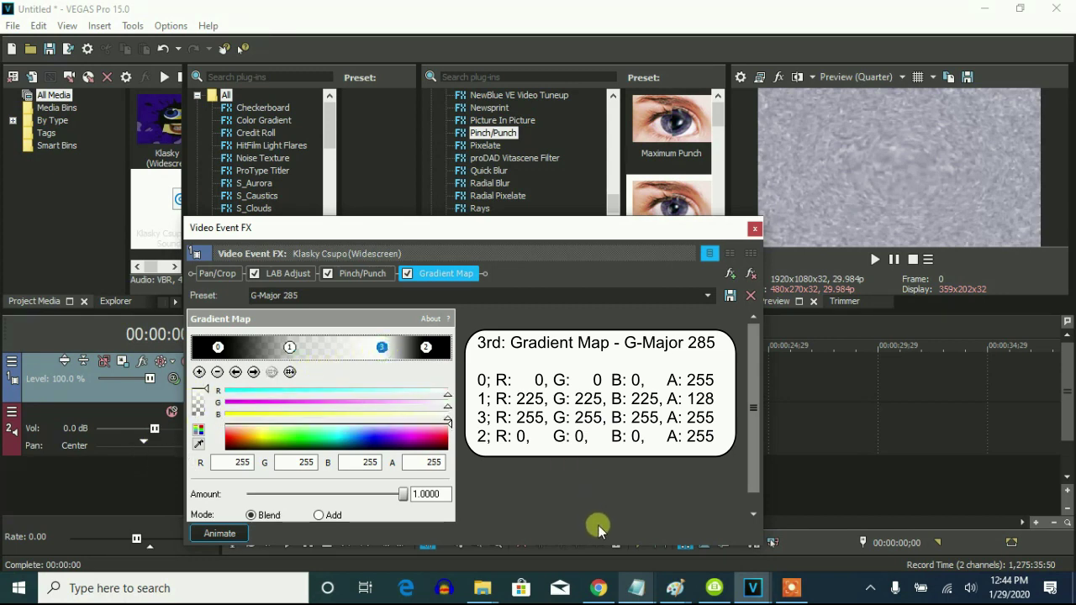
click(425, 347)
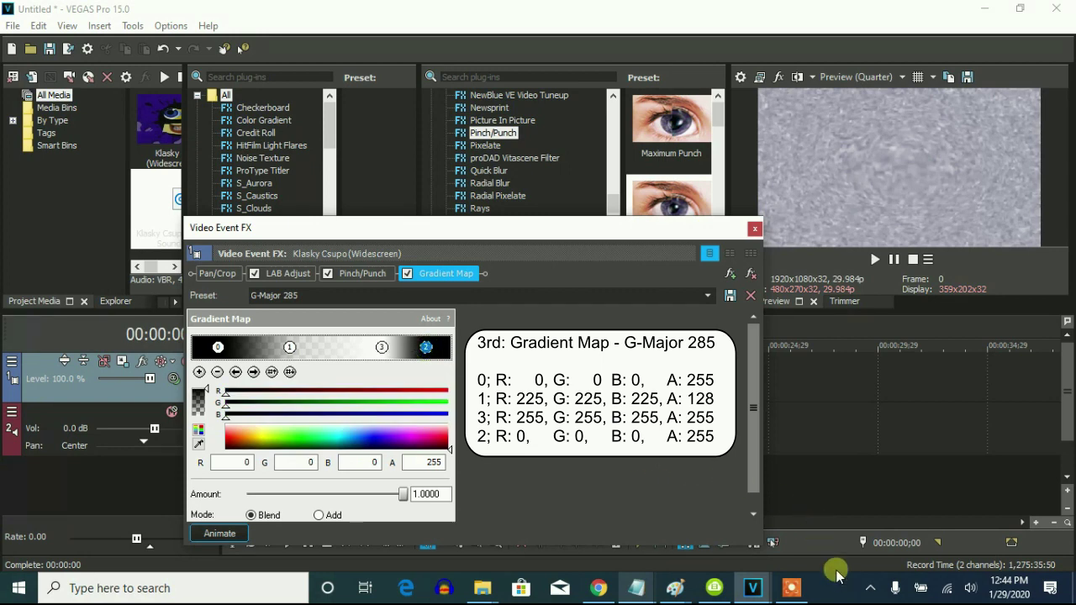
click(755, 229)
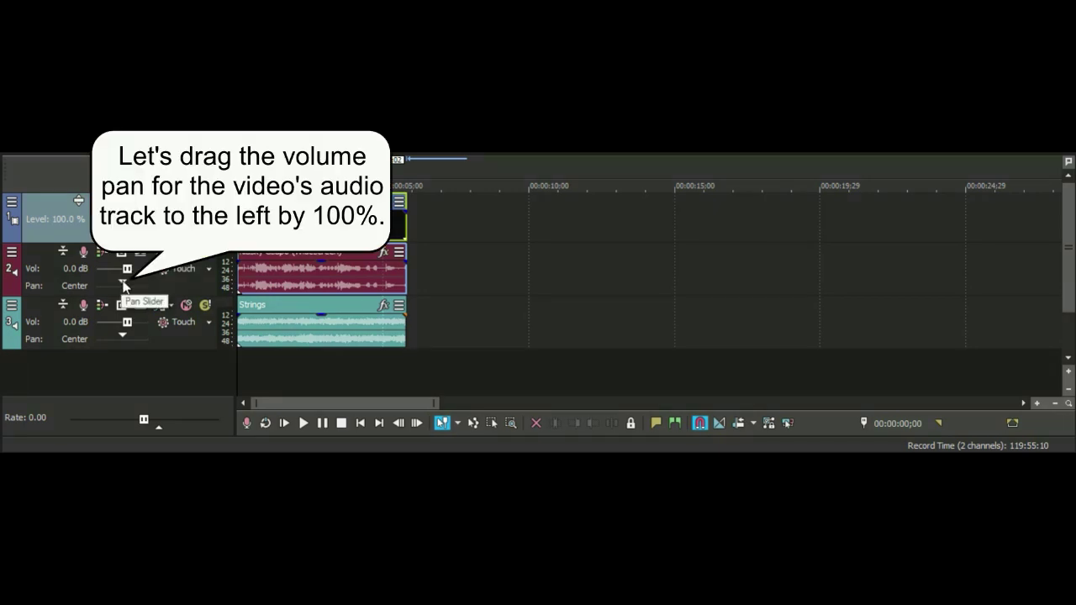
Pan the video's audio track 100% left and the Strings track 100% right, and mute the Strings track
drag(123, 285, 107, 287)
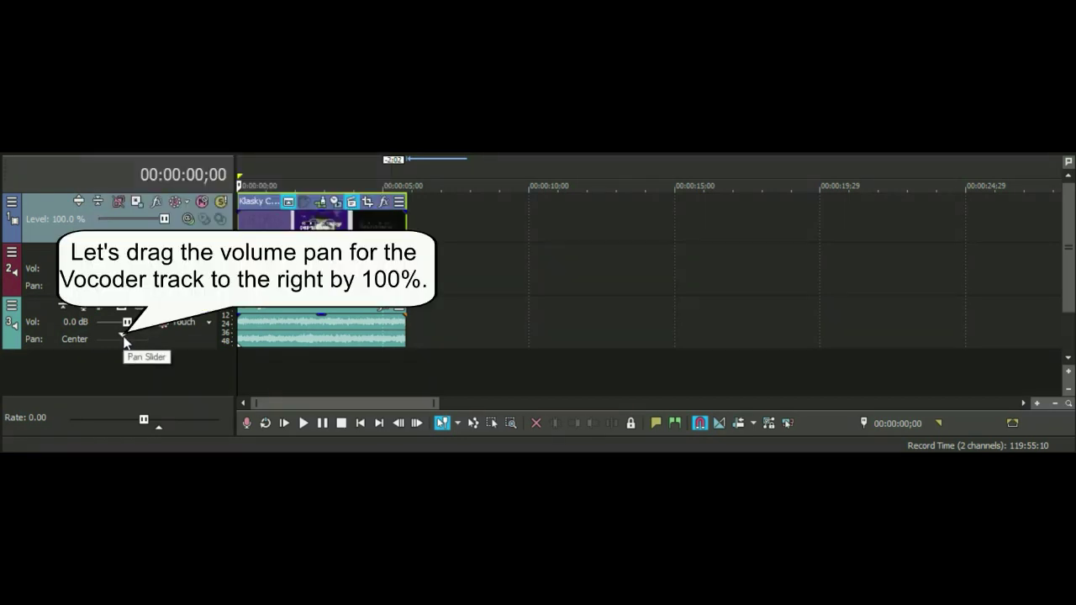
drag(123, 336, 151, 340)
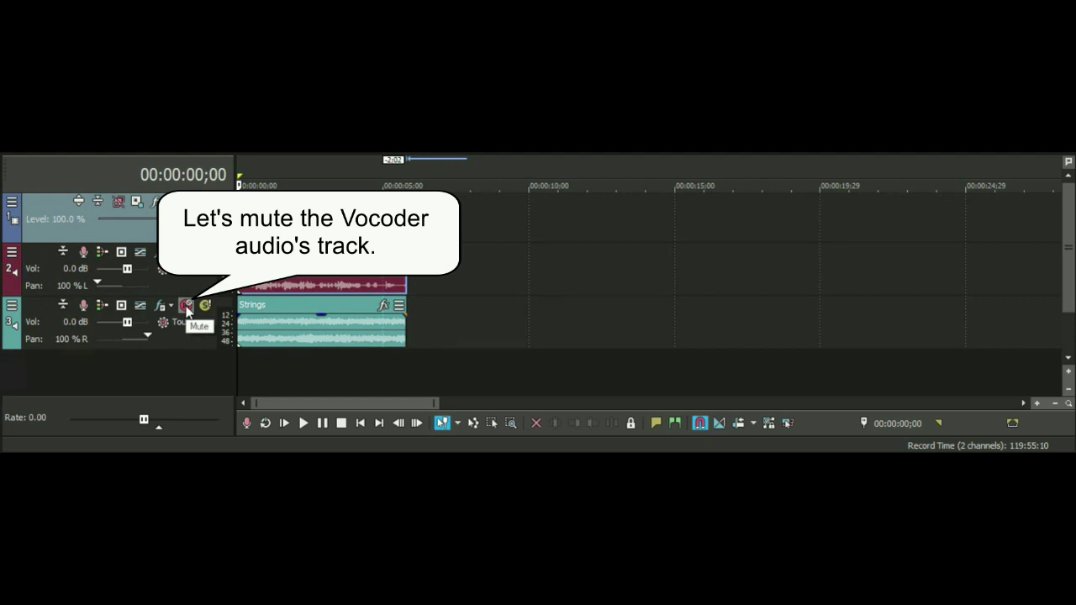
click(186, 306)
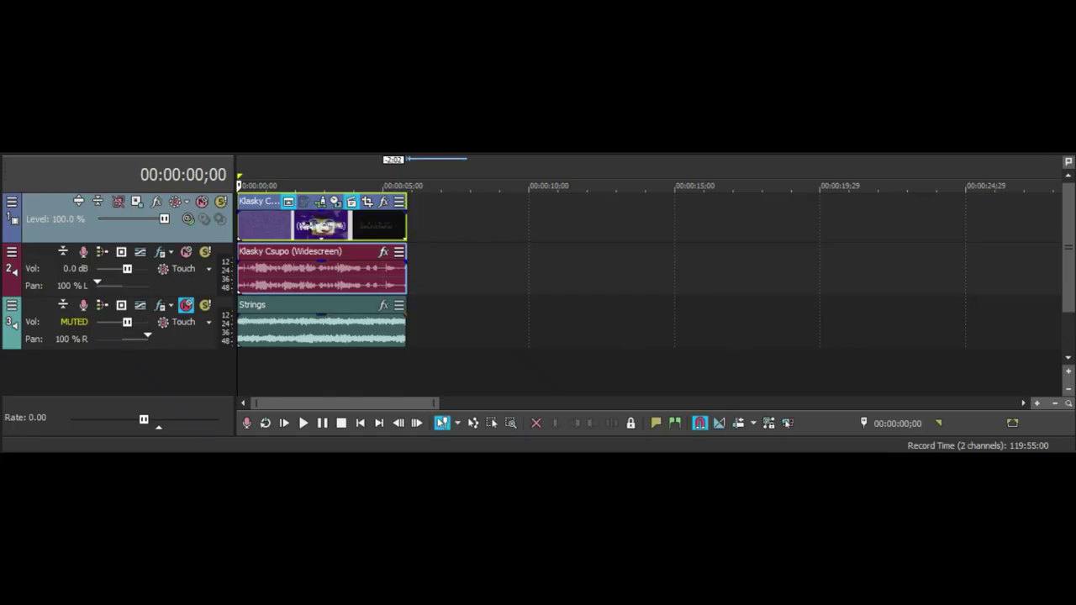
Unmute the Strings track, and return the video's audio track to center pan and mute it
click(187, 308)
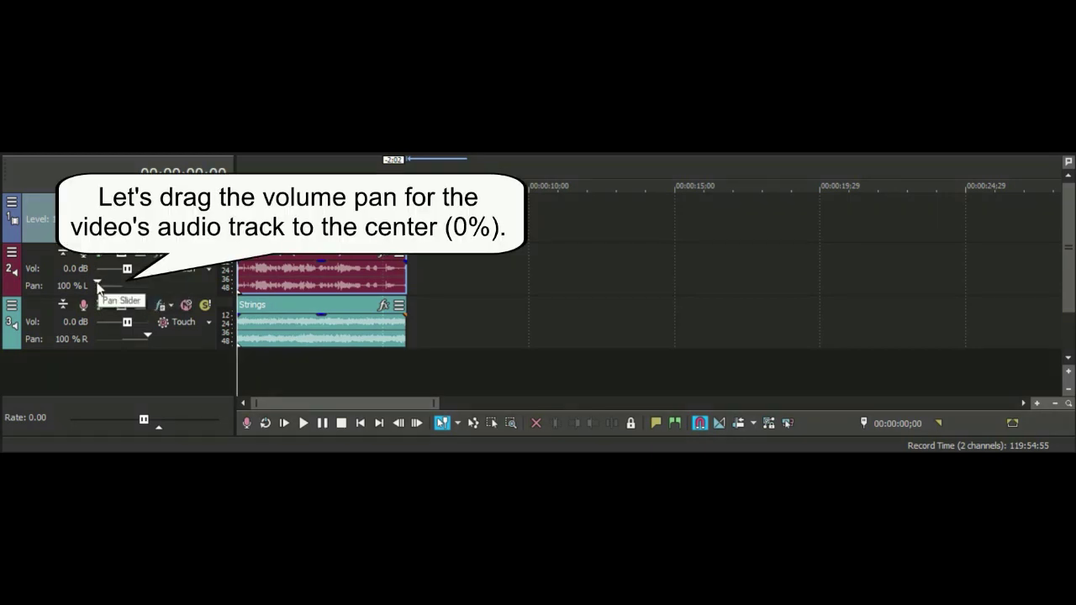
drag(99, 286, 122, 290)
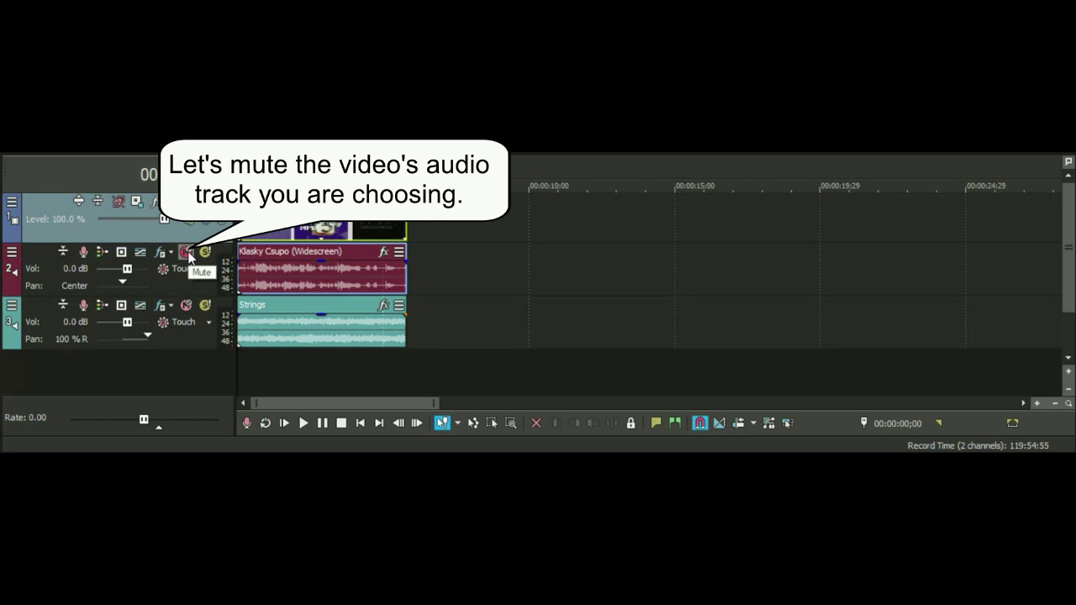
click(186, 253)
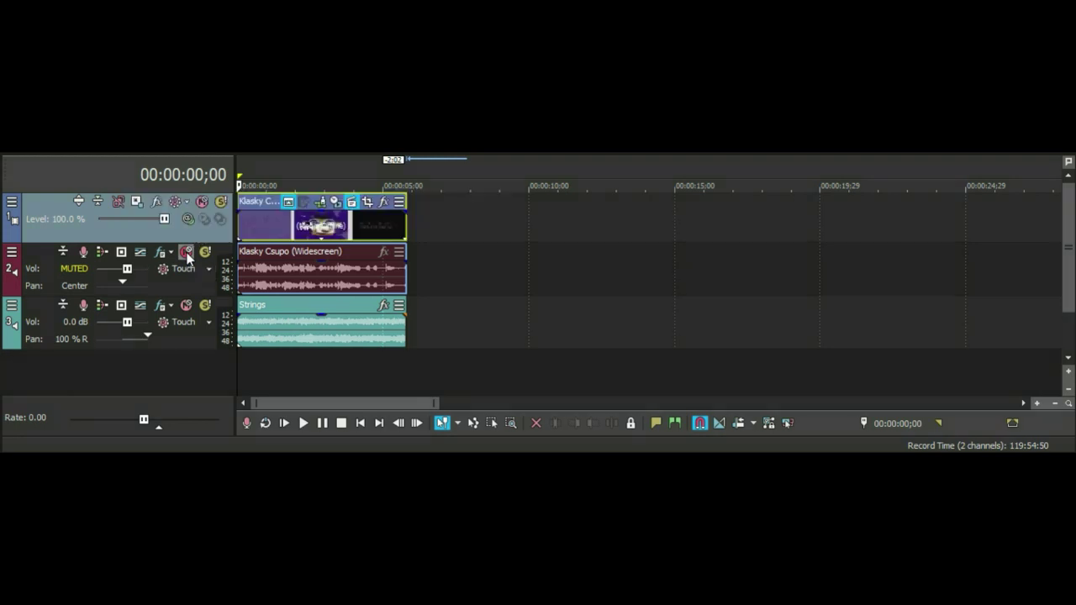
Unmute the video's audio track and delete the Strings track from the project
click(186, 252)
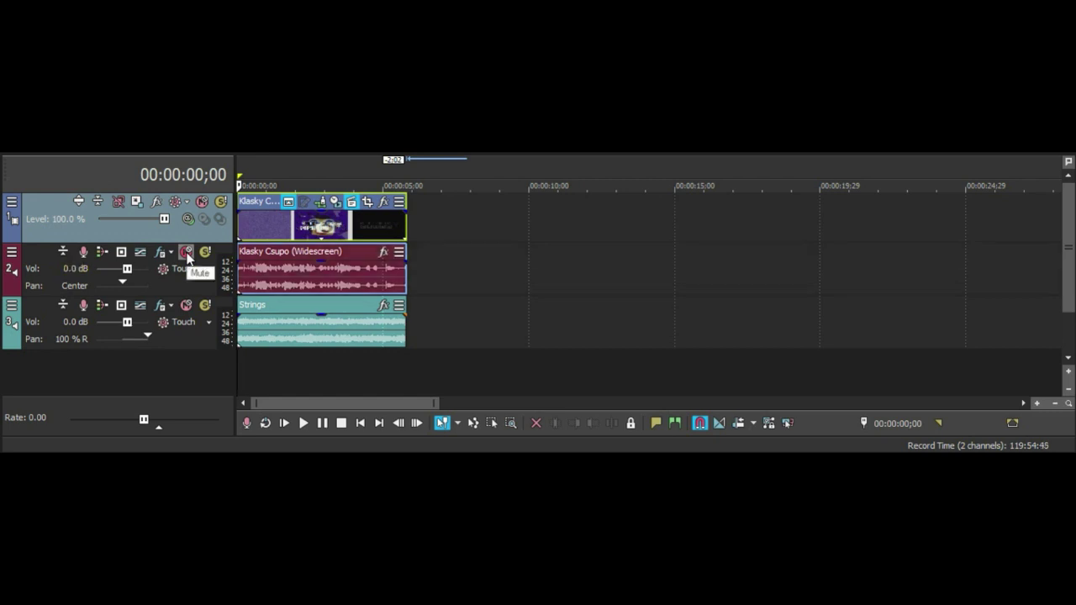
right_click(458, 317)
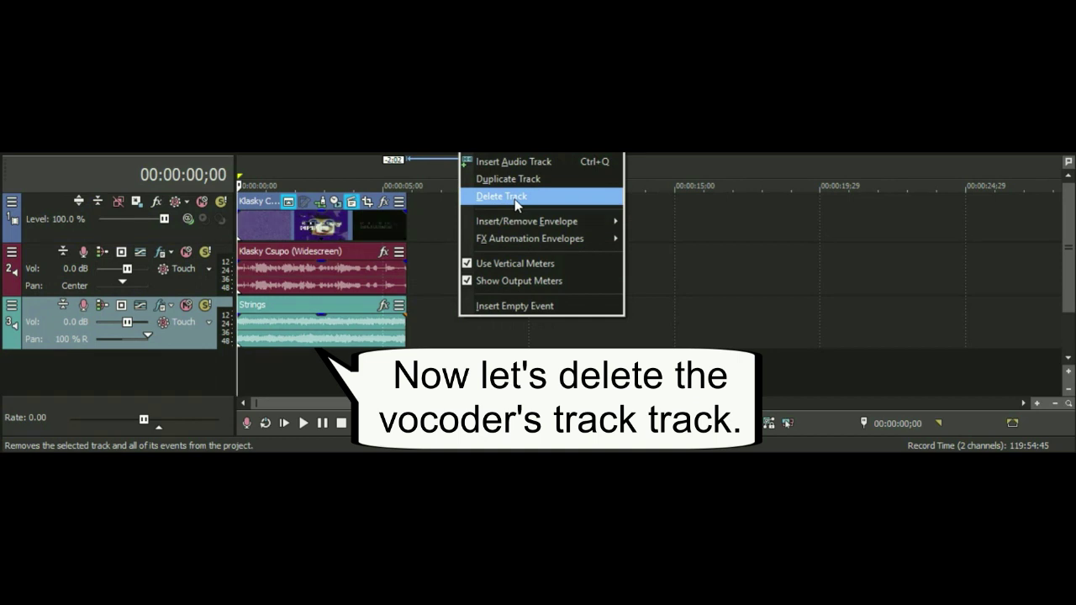
click(514, 200)
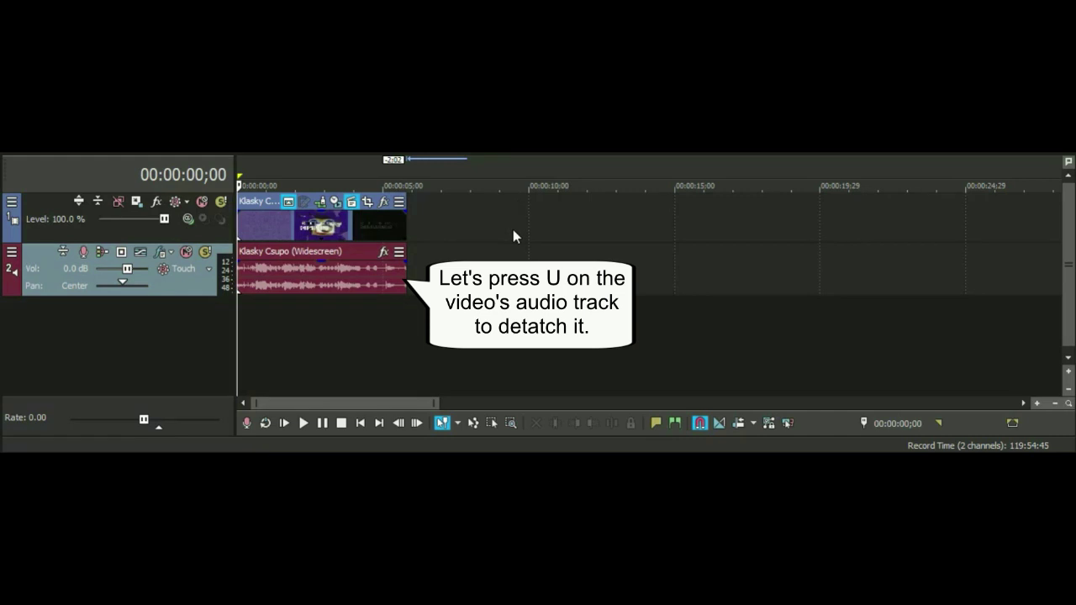
Ungroup the Klasky Csupo audio event from its video and delete the video's audio track
click(244, 275)
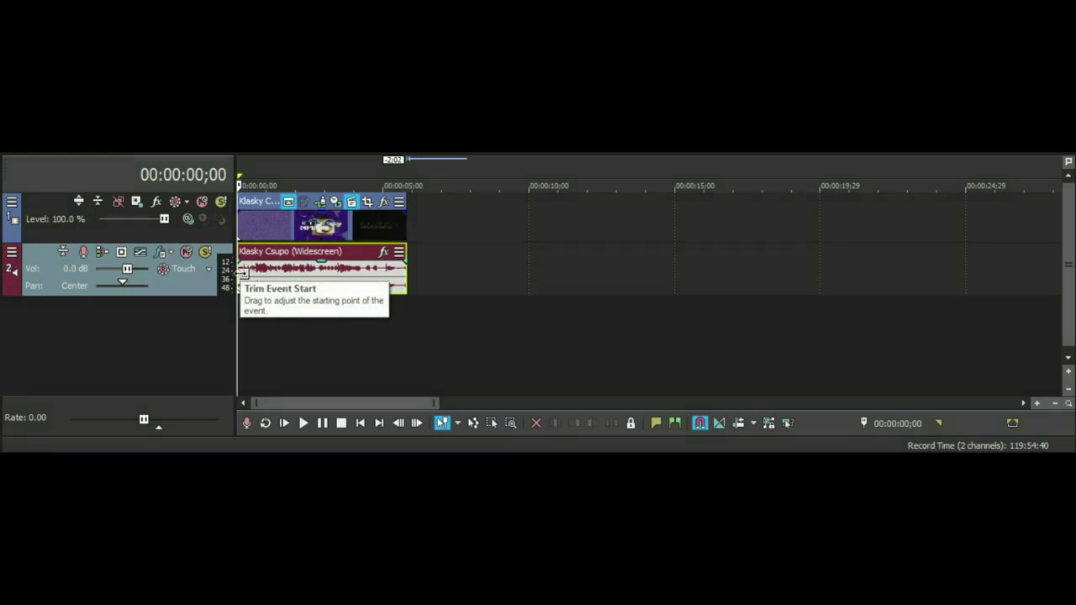
right_click(443, 274)
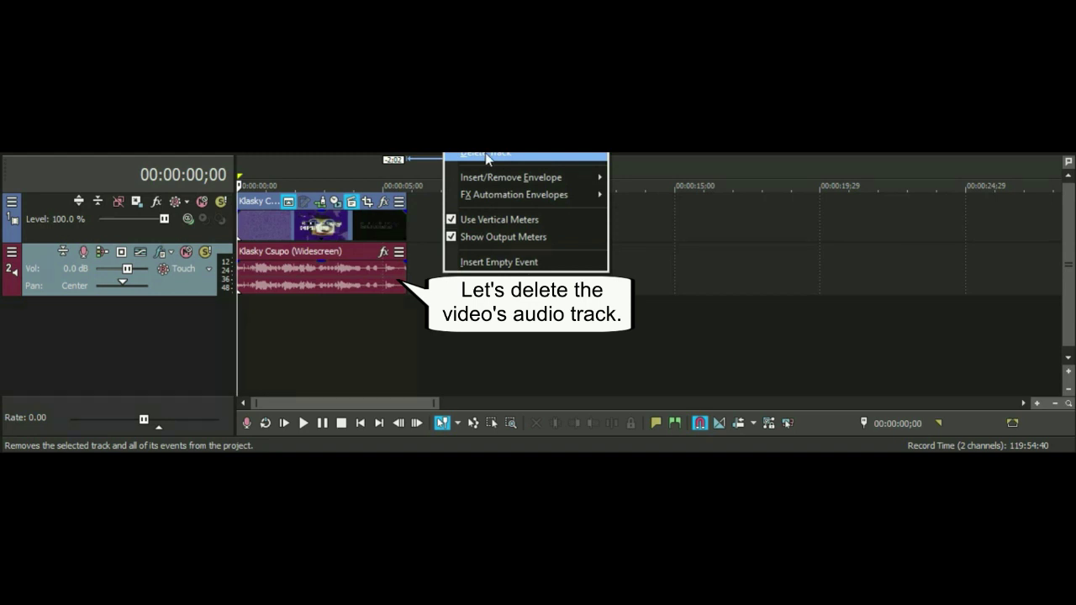
click(488, 157)
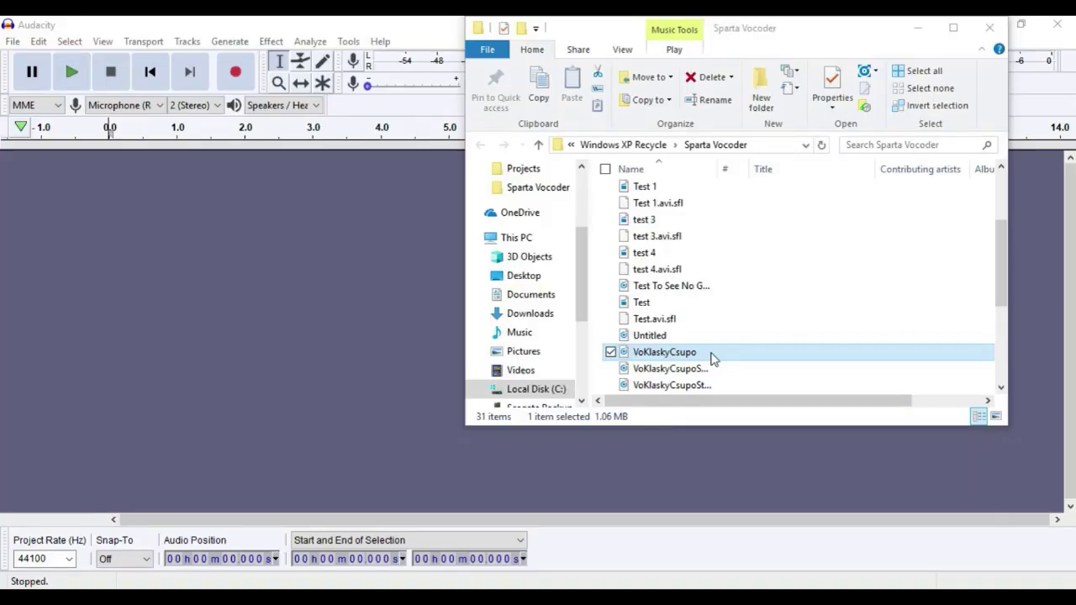
Switch to Audacity and import VoKlaskyCsupo and VoKlaskyCsupoStrings from the Sparta Vocoder folder as separate tracks
drag(713, 358, 334, 328)
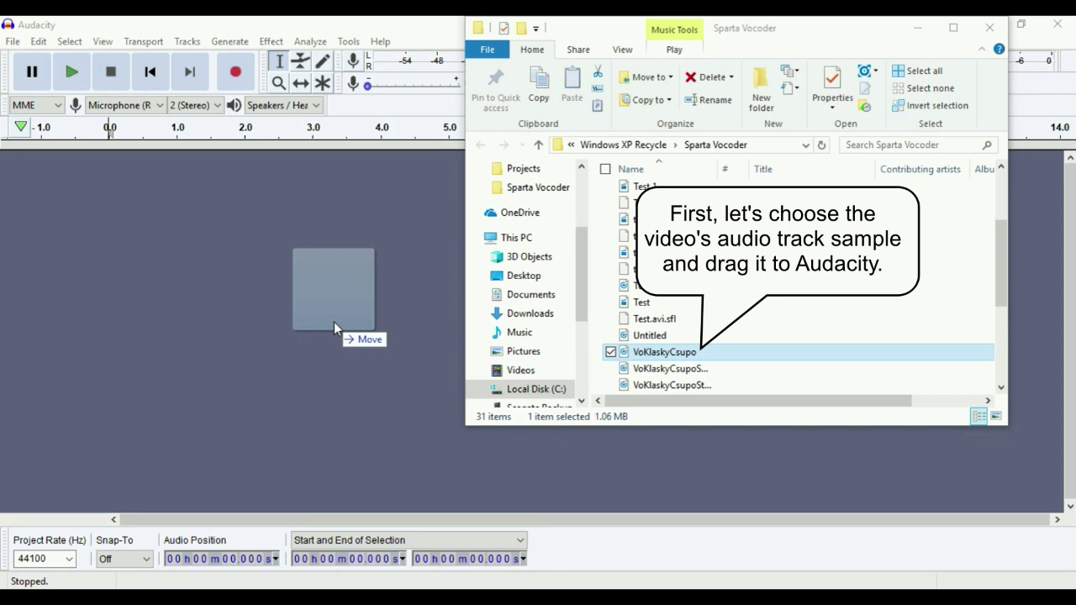
drag(334, 322, 331, 320)
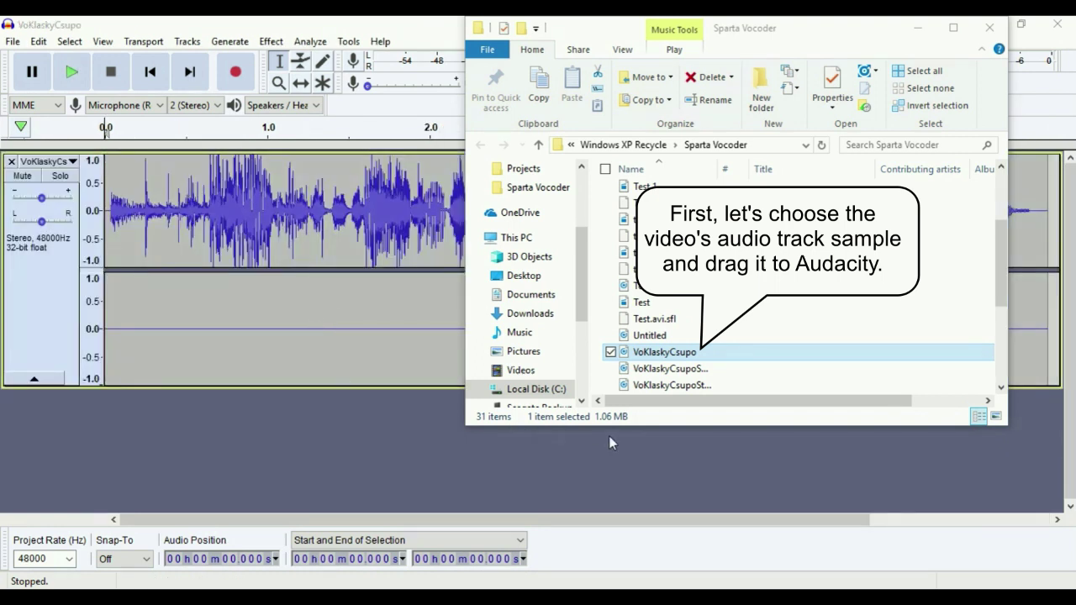
click(660, 386)
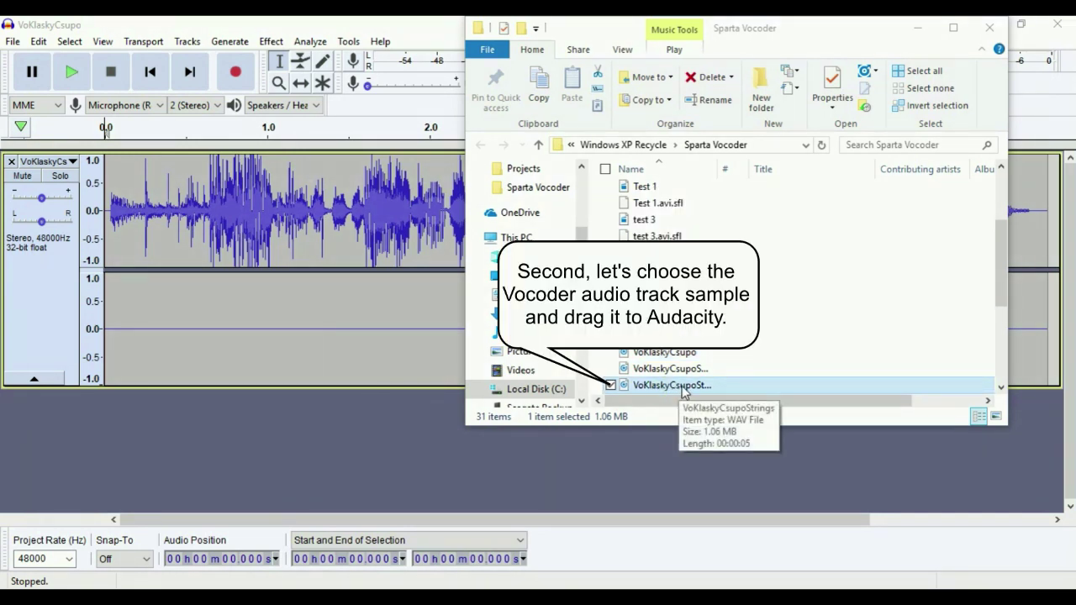
drag(681, 392, 274, 467)
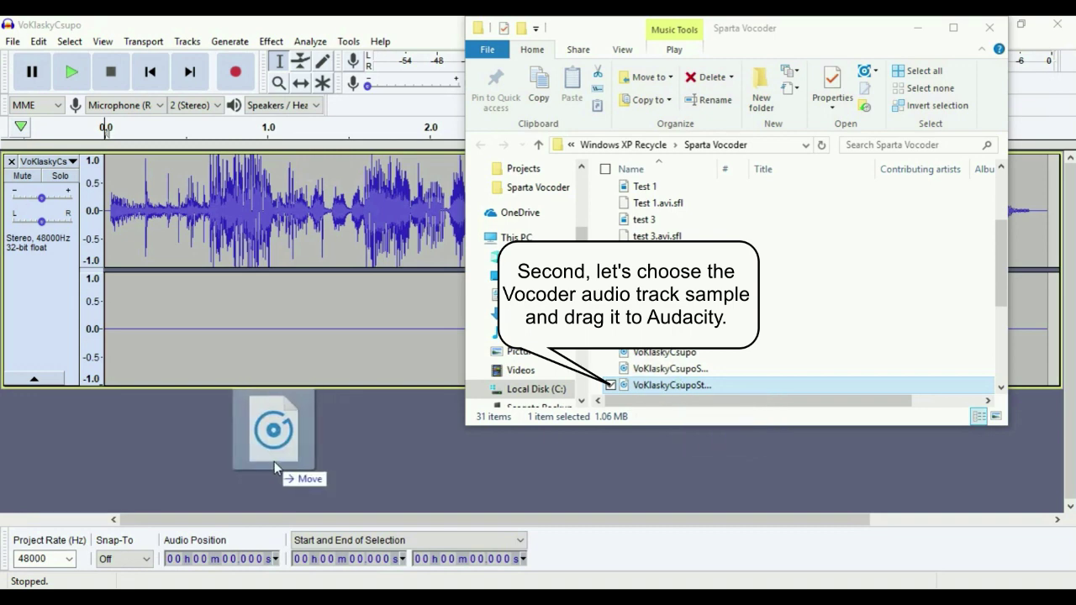
drag(275, 467, 273, 462)
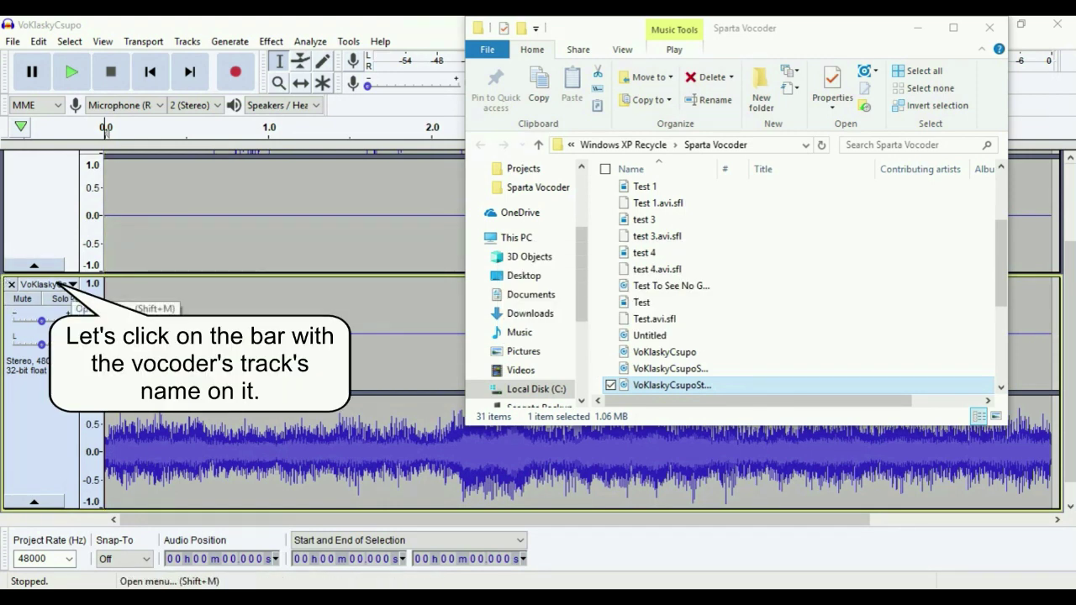
Split the VoKlaskyCsupoStrings stereo track and delete its empty left channel
click(59, 286)
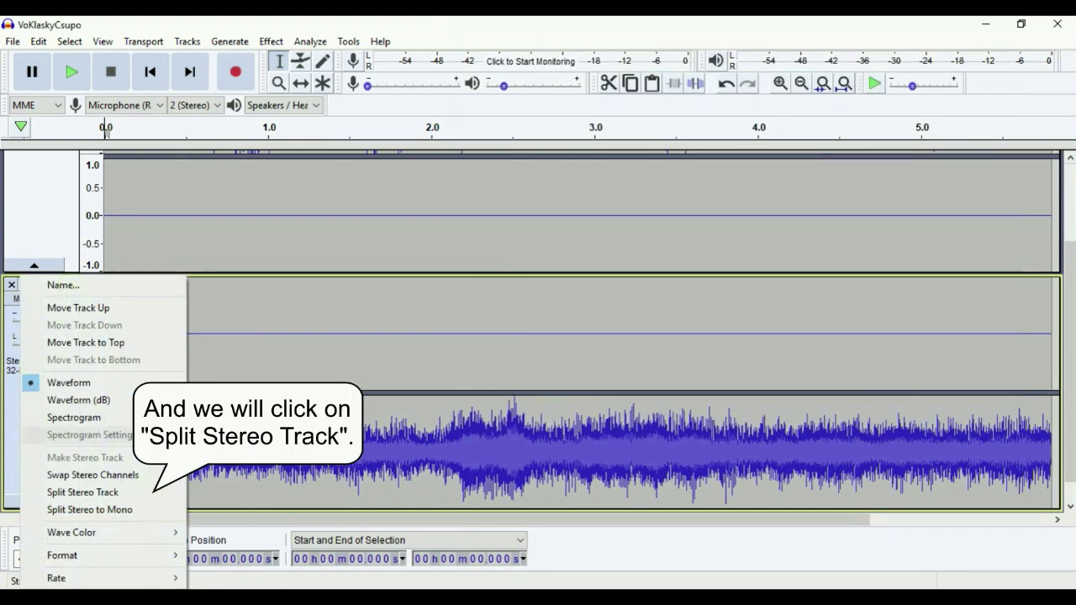
click(109, 496)
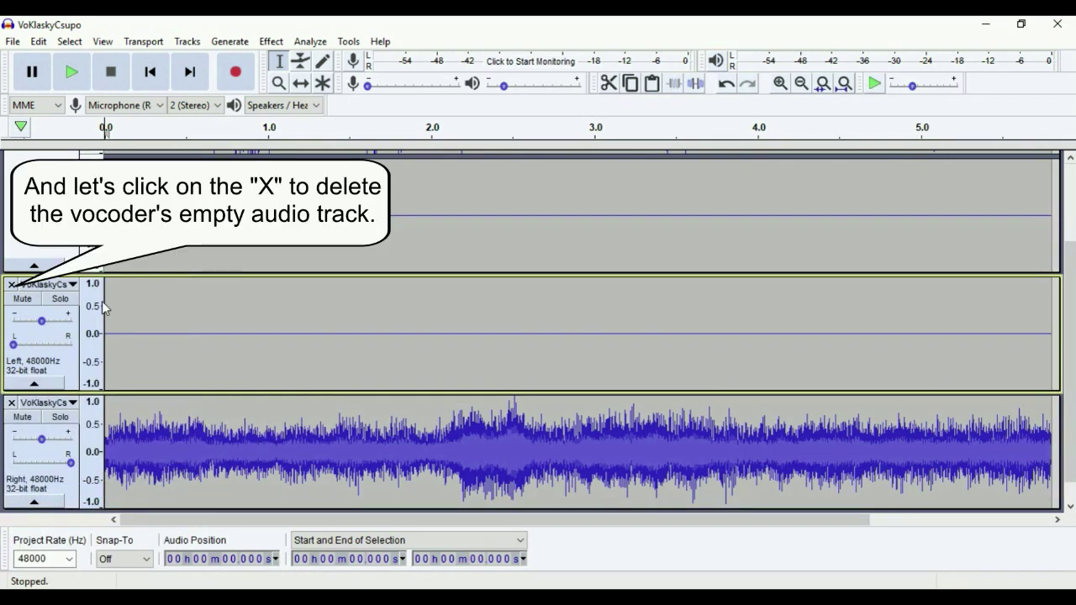
click(11, 285)
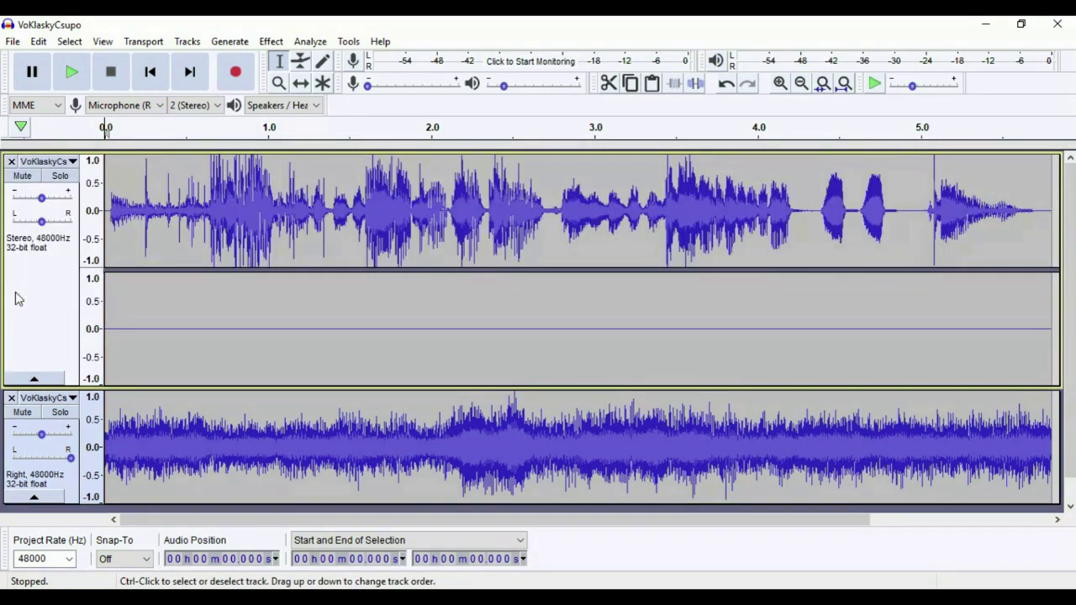
Split the VoKlaskyCsupo stereo track and delete its empty right channel
click(72, 162)
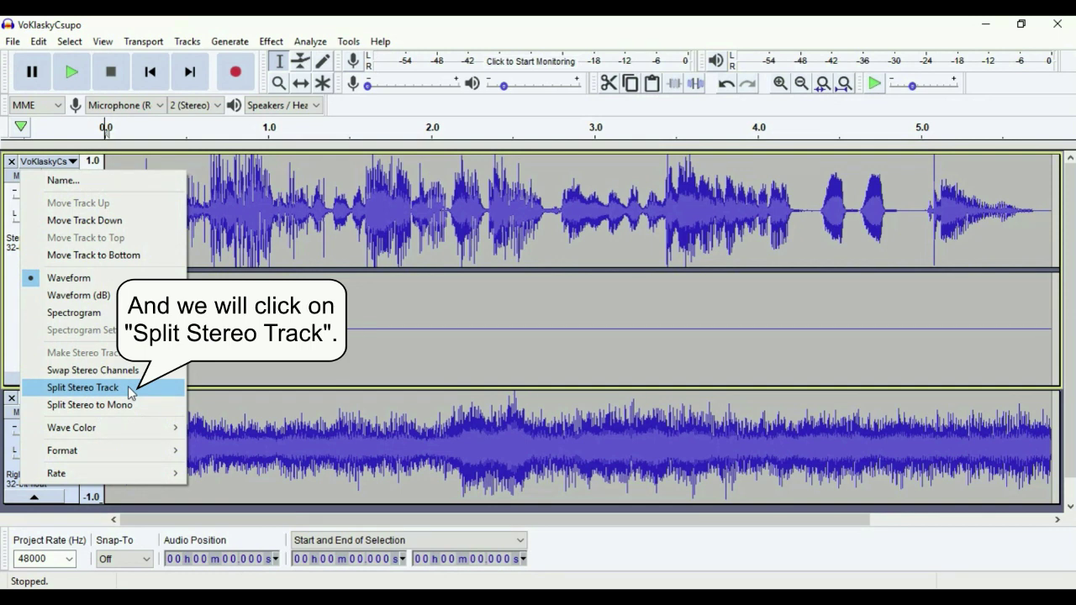
click(82, 387)
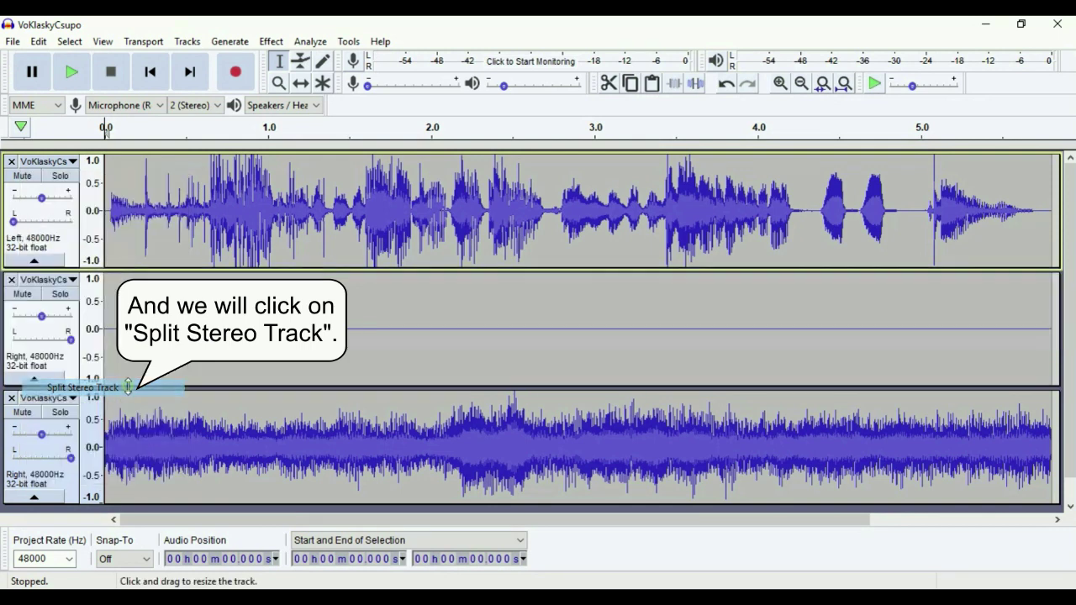
click(12, 279)
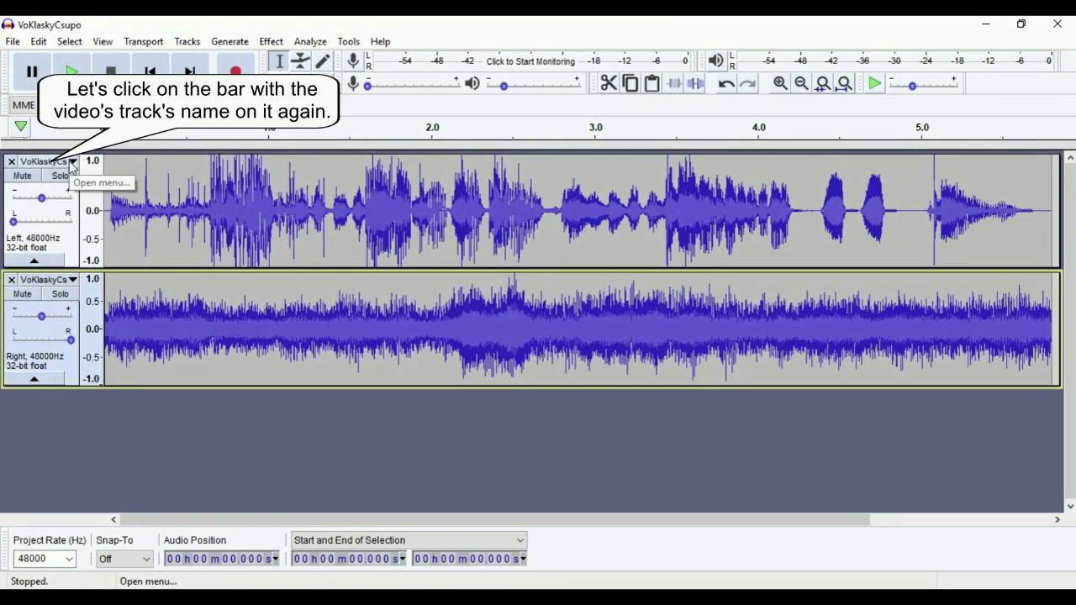
Combine the left VoKlaskyCsupo track and the right Strings track into one stereo track
click(70, 163)
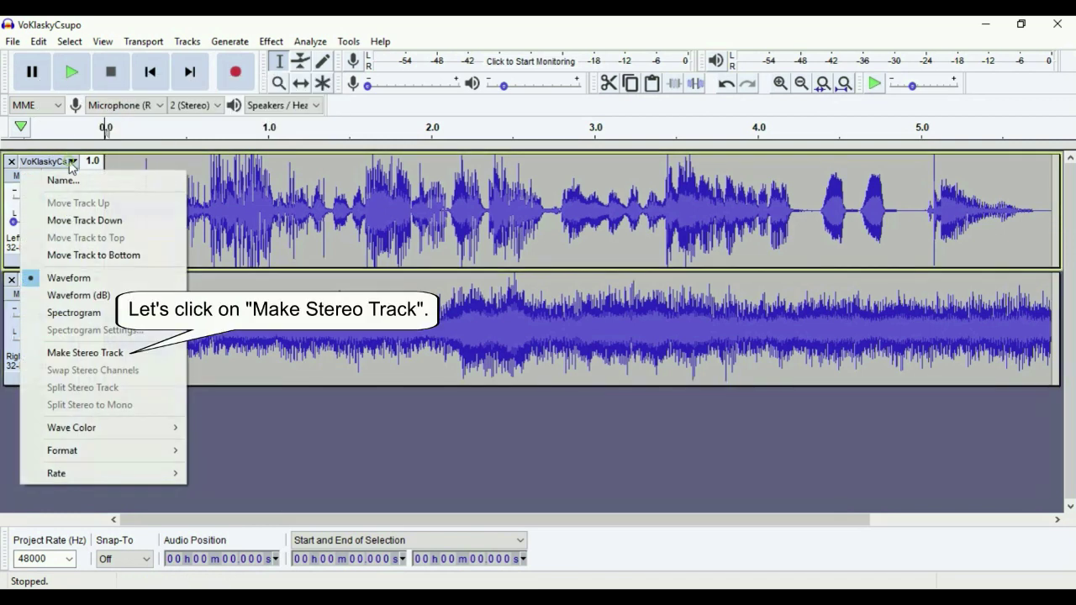
click(109, 362)
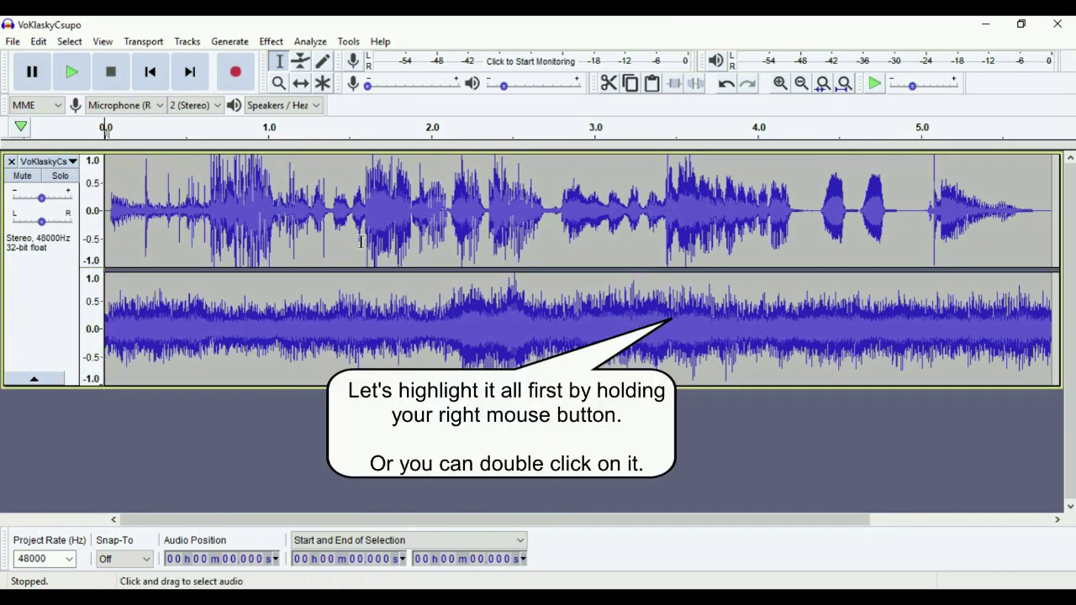
Apply the Vocoder effect to the entire combined stereo track with its default settings, outputting to both channels
double_click(411, 254)
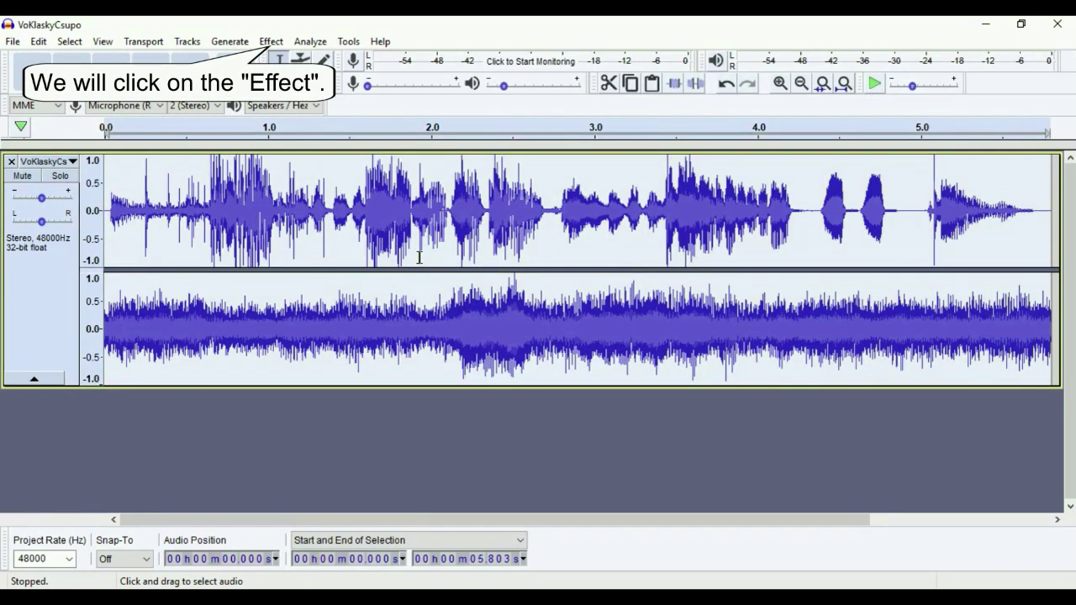
click(274, 43)
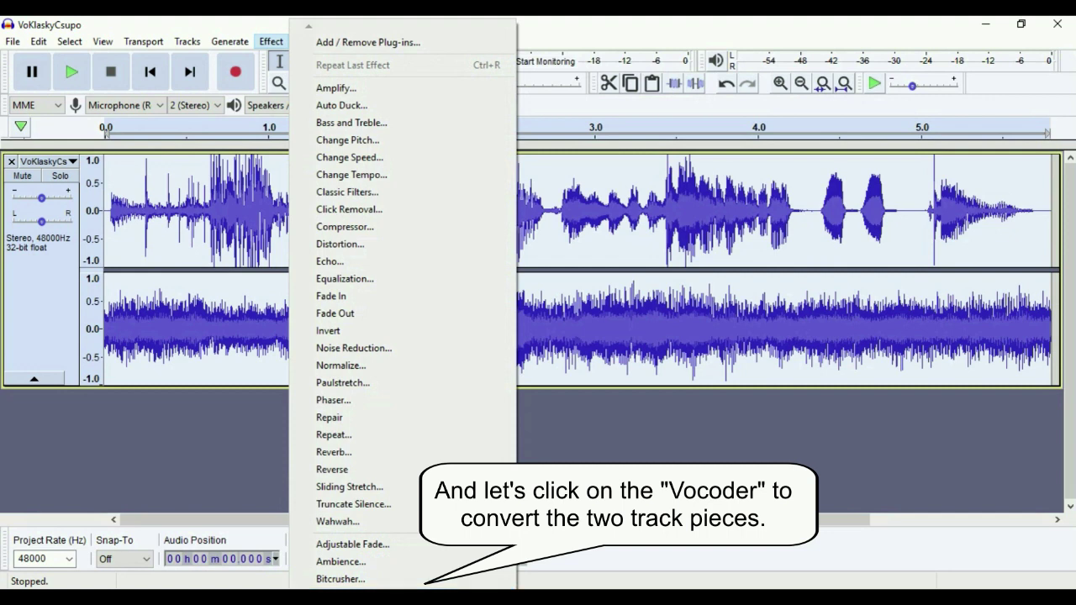
scroll(404, 504, down, 5)
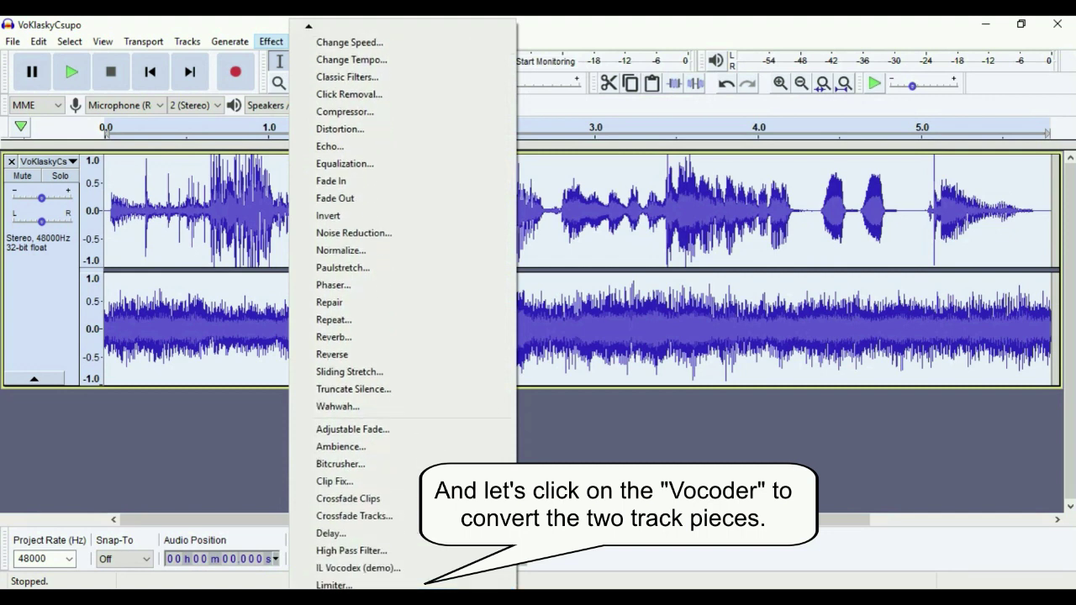
scroll(355, 579, down, 3)
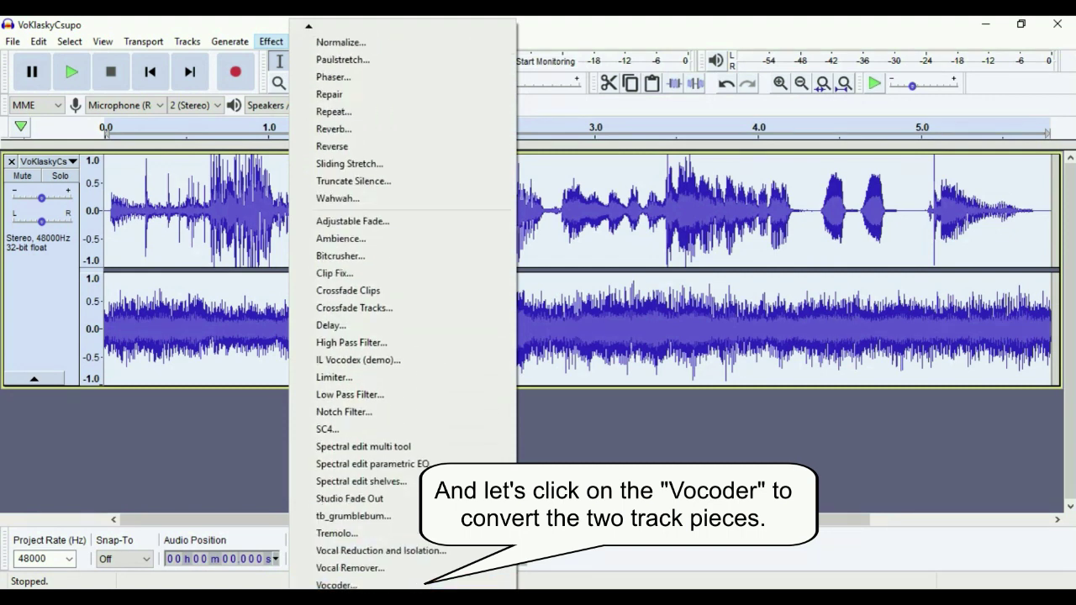
click(363, 585)
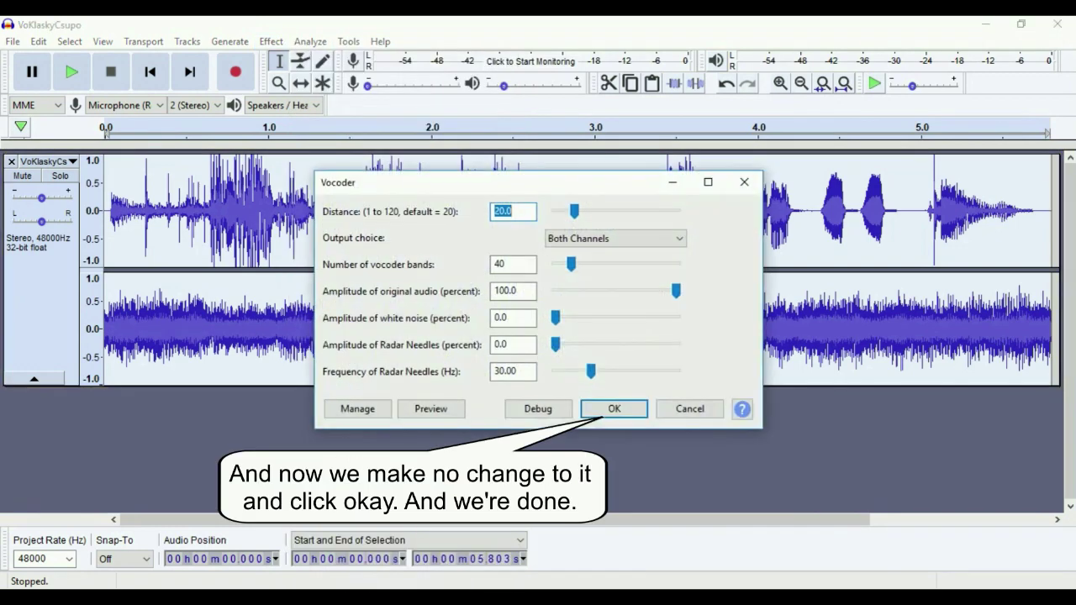
click(611, 412)
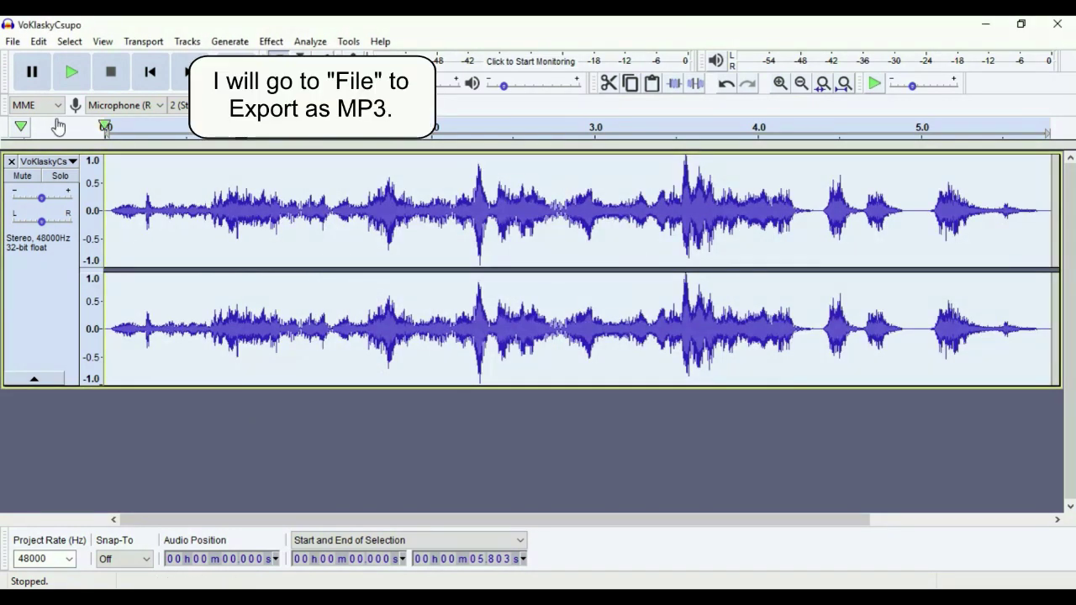
Export the vocoded audio as an MP3 named "Klasky Csupo In SweetStrings (Also Known As Electronic Sounds" in the Audacity folder, leaving the metadata tags blank
click(12, 41)
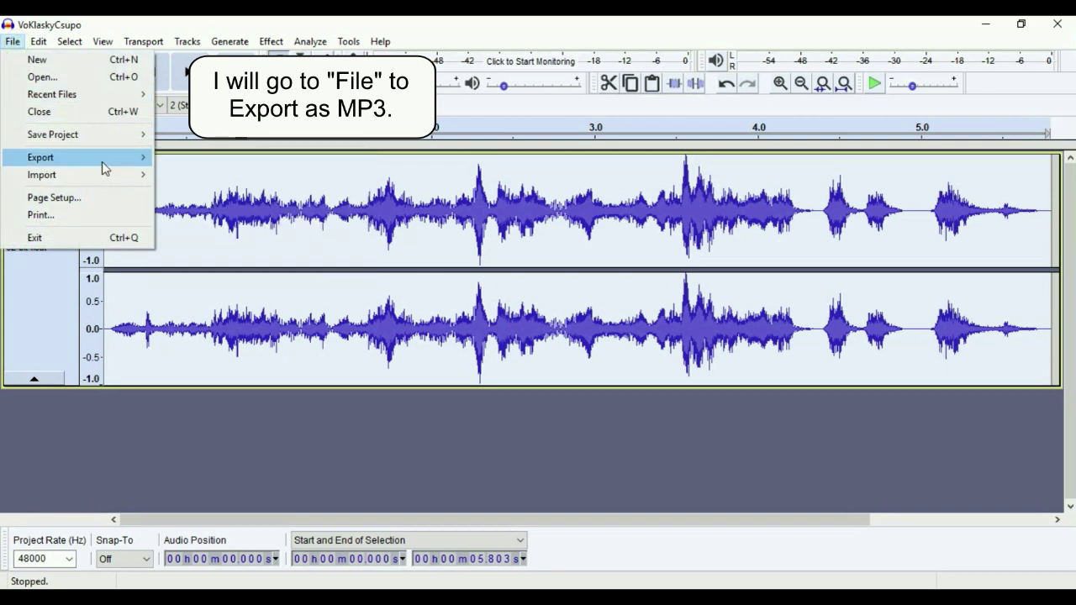
mouse_move(130, 163)
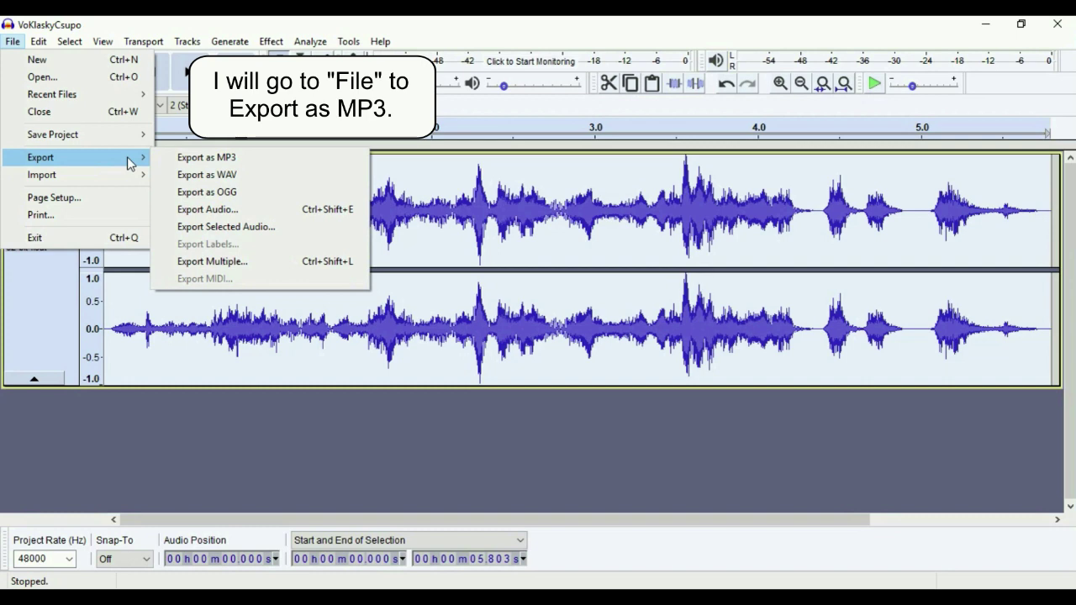
click(231, 160)
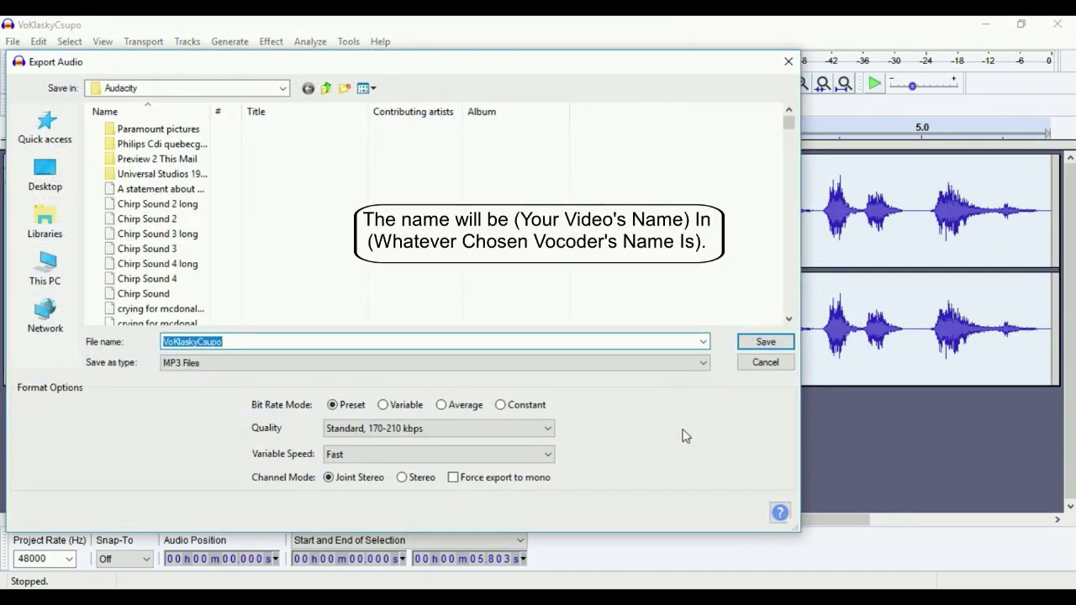
text(Klasky Csupo I)
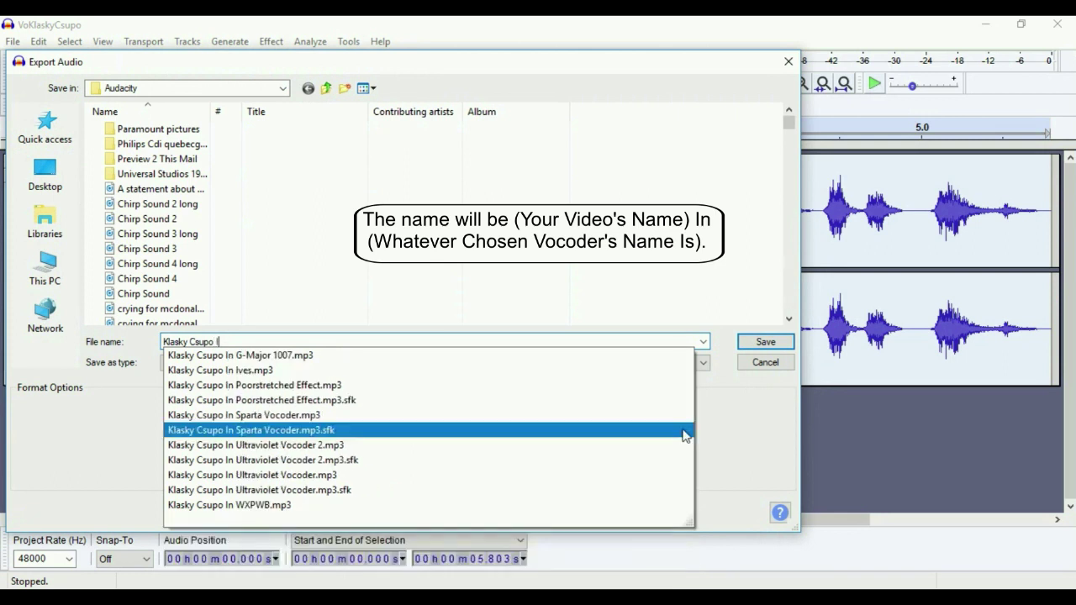
text(n SweetString)
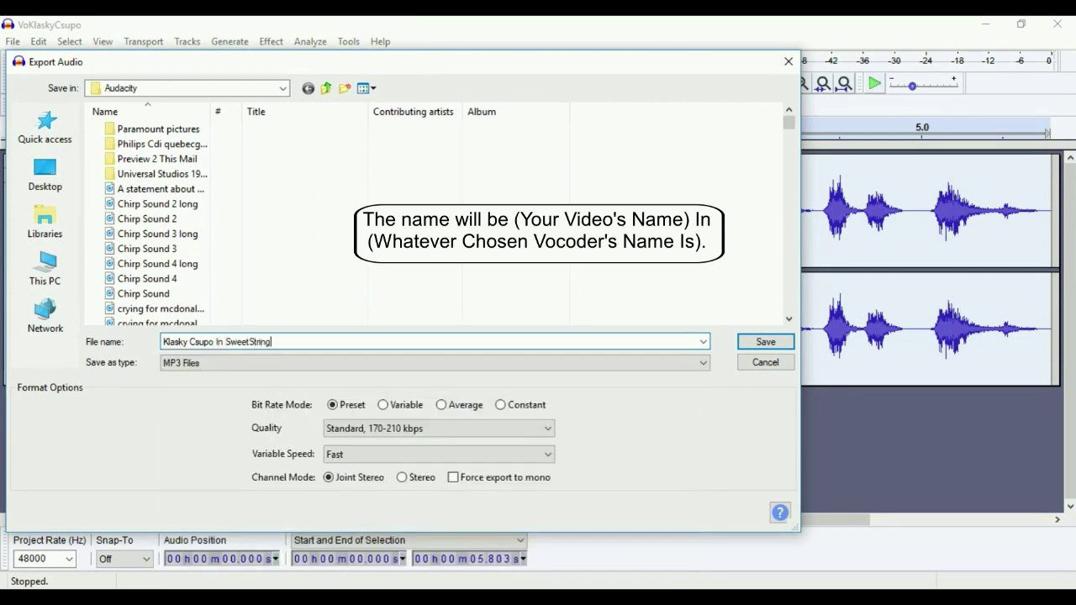
text(s (Akso)
key(BackSpace)
key(BackSpace)
text(lso Known As Electro)
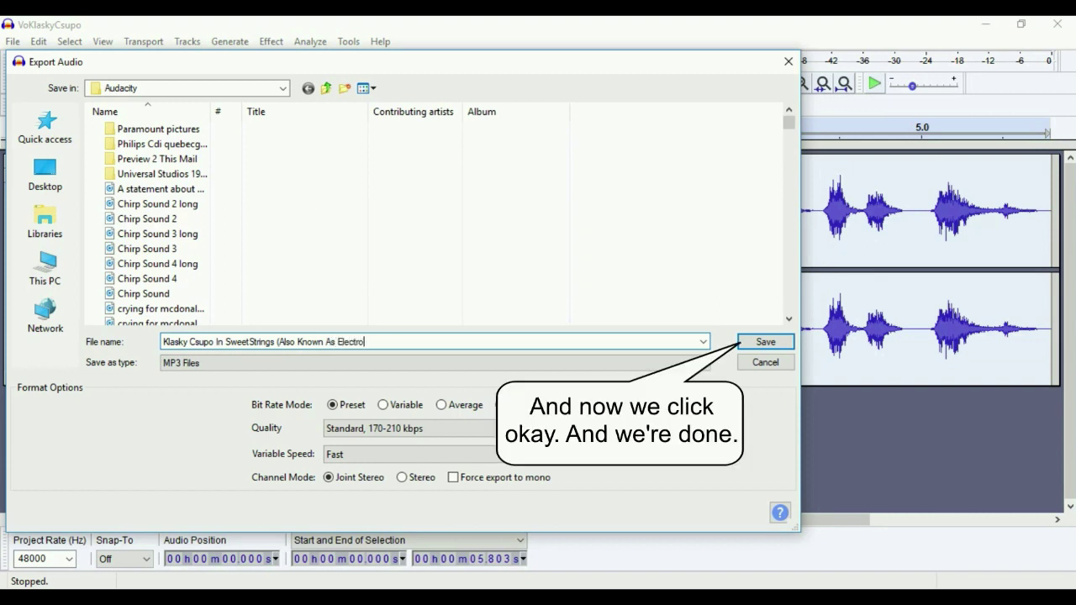
text(nic Sounds)
key(Return)
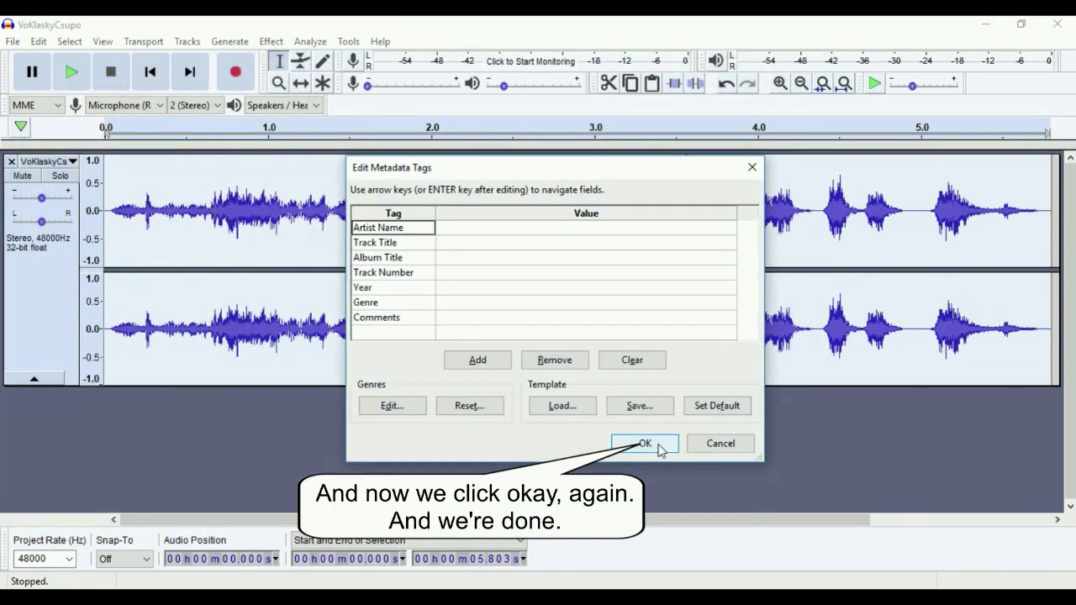
click(659, 445)
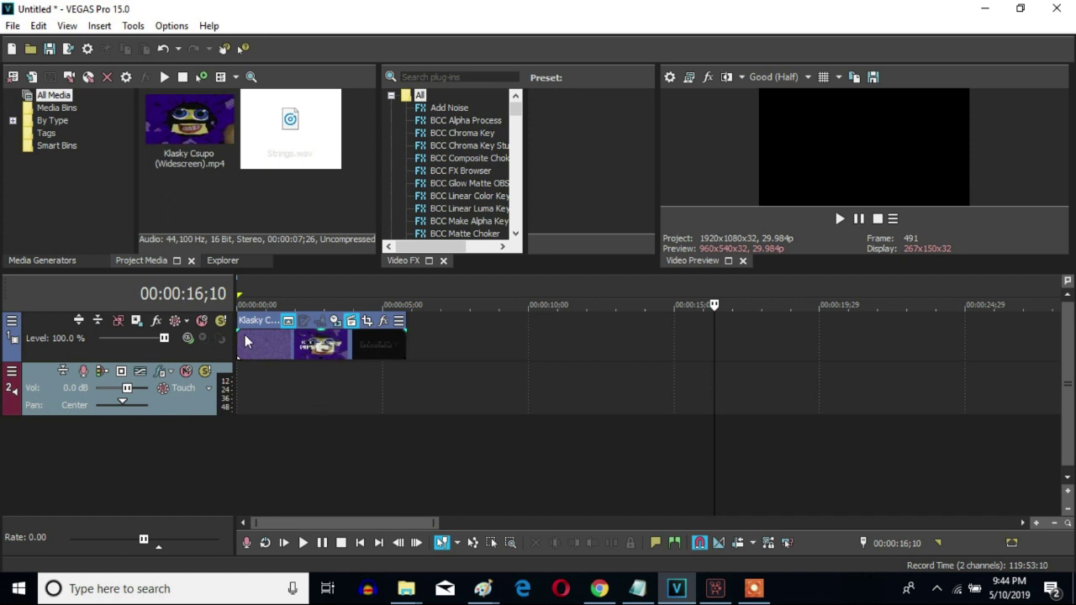
In VEGAS Pro, return the cursor to the project start, and search the Audacity documents folder for "Kl"
key(Home)
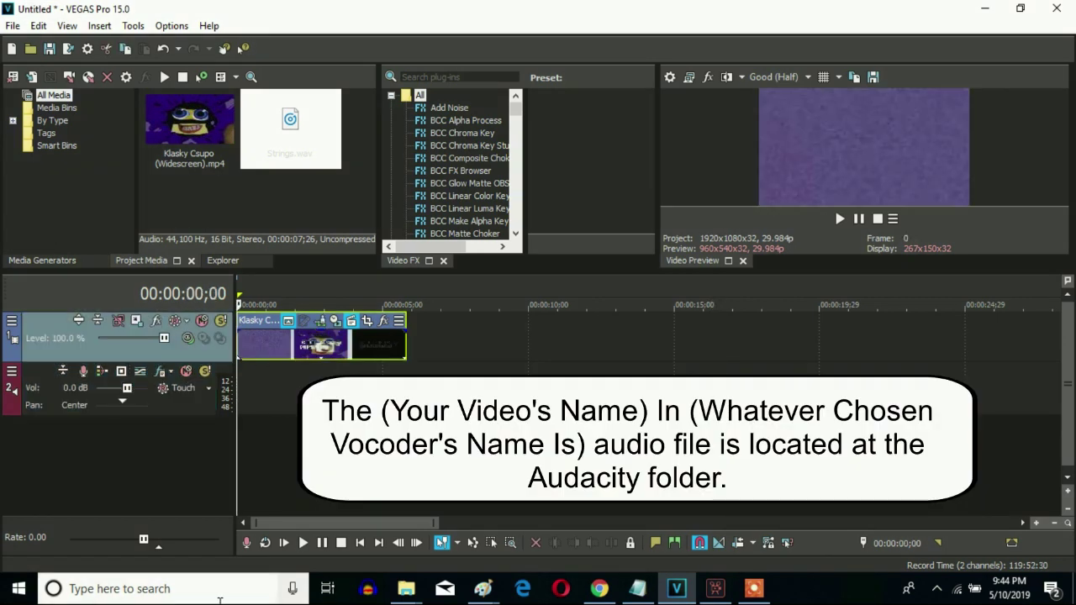
click(219, 599)
text(auda)
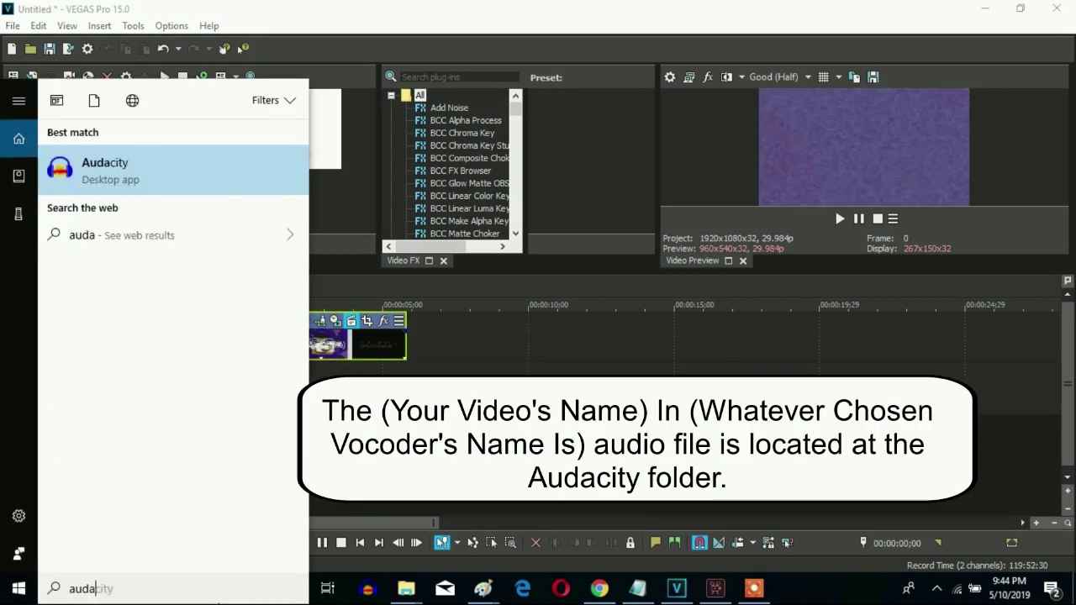
click(134, 515)
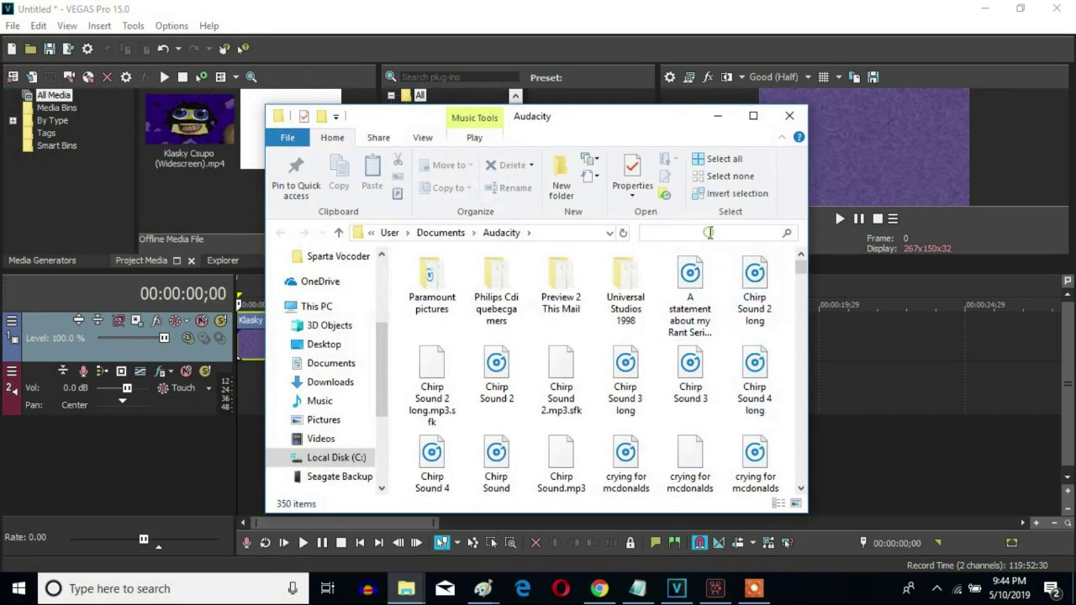
click(709, 233)
text(Kl)
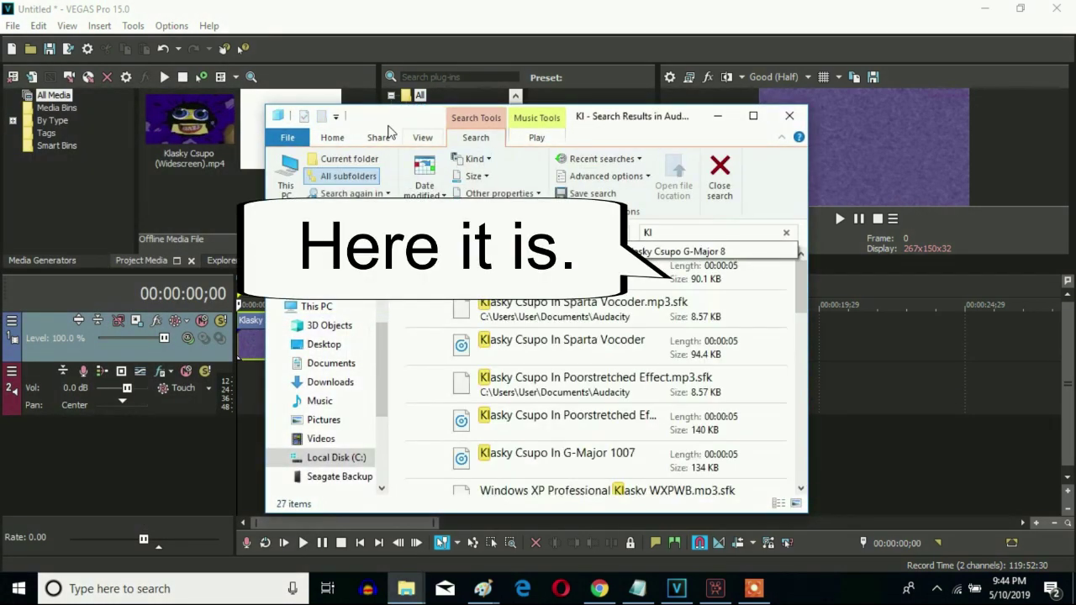
Add the Klasky Csupo In SweetStrings MP3 to the start of the empty audio track beneath the video
drag(372, 120, 619, 135)
click(774, 288)
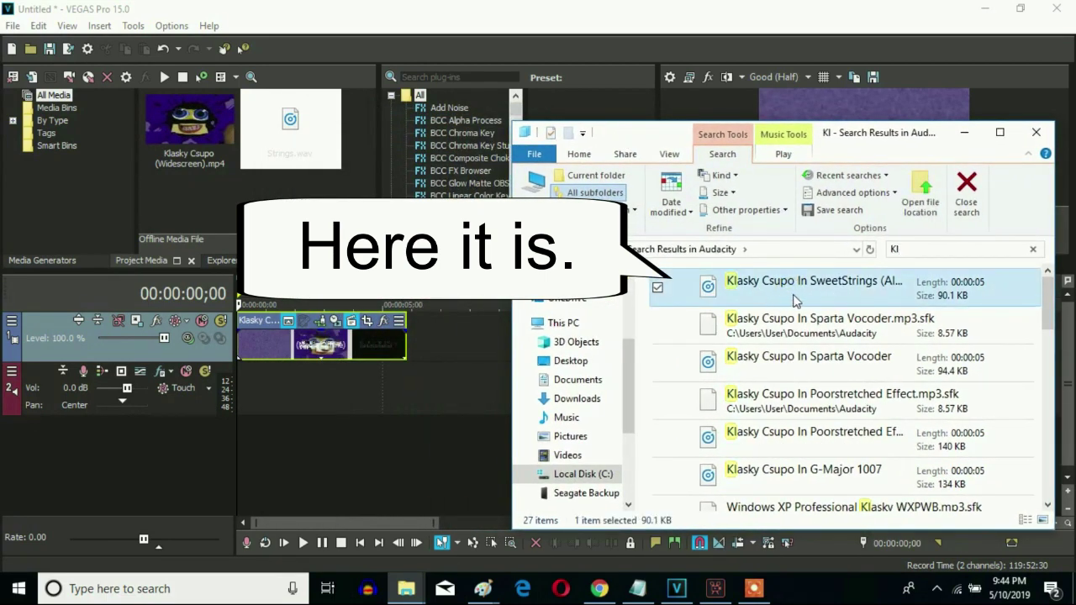
drag(812, 283, 246, 403)
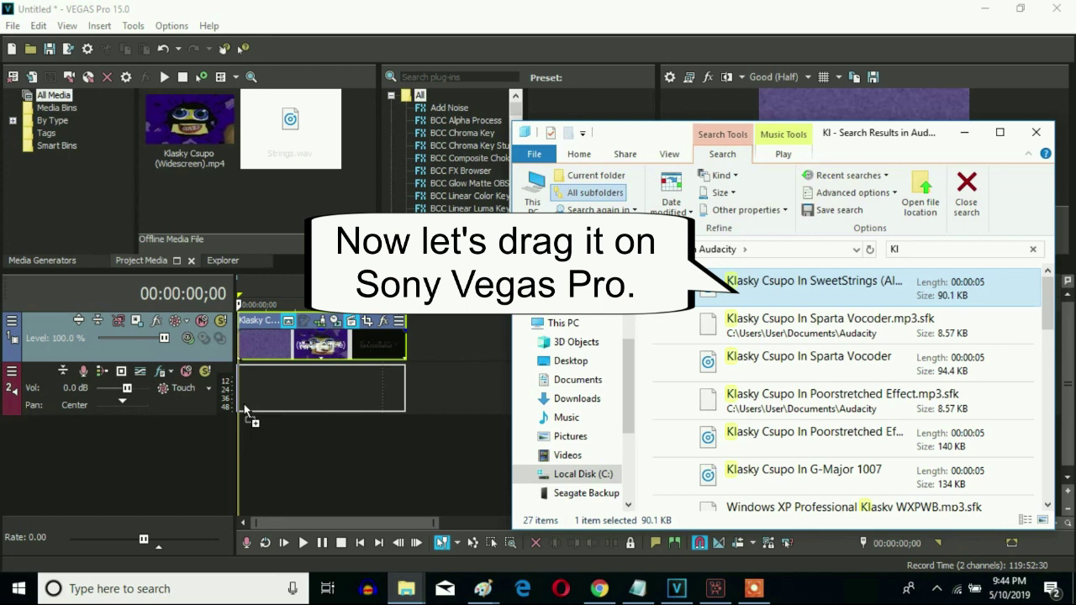
drag(244, 409, 244, 409)
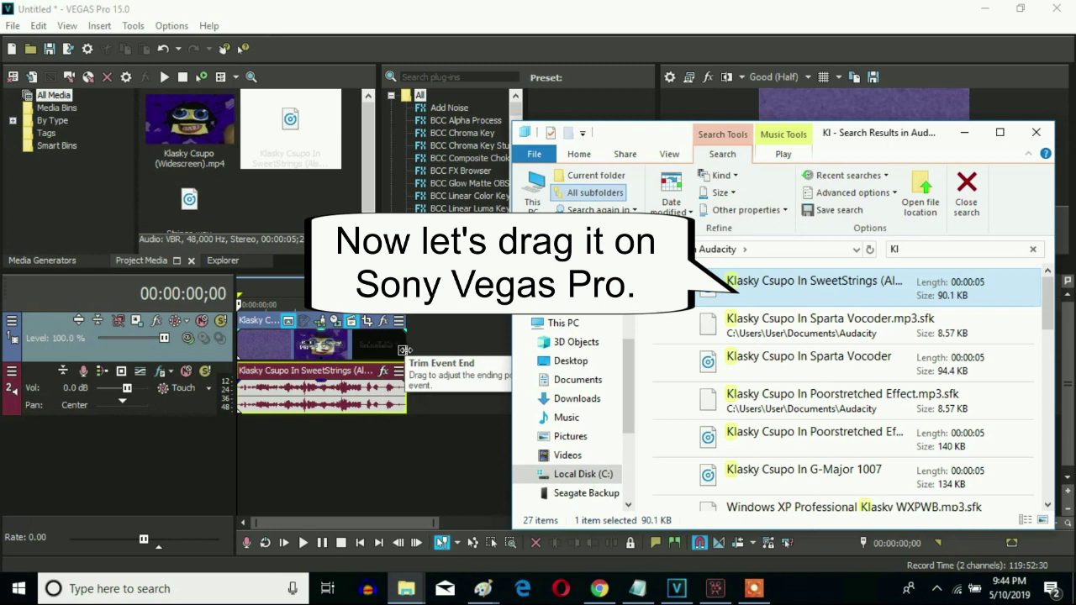
Trim the SweetStrings audio event's end to match the video event's end and remove its fade-out
click(404, 349)
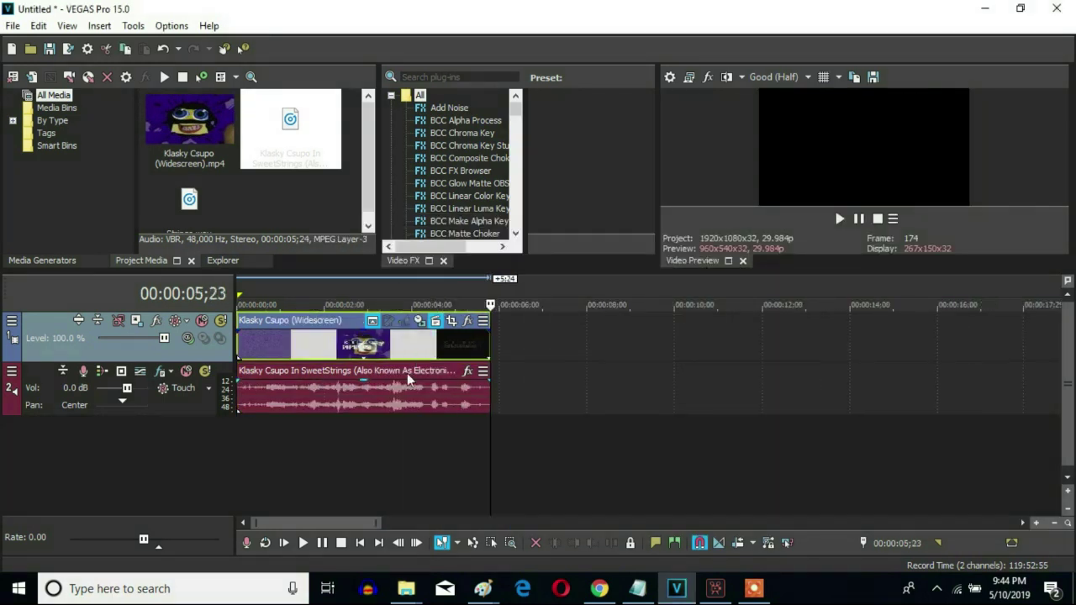
scroll(561, 404, up, 10)
drag(641, 395, 713, 395)
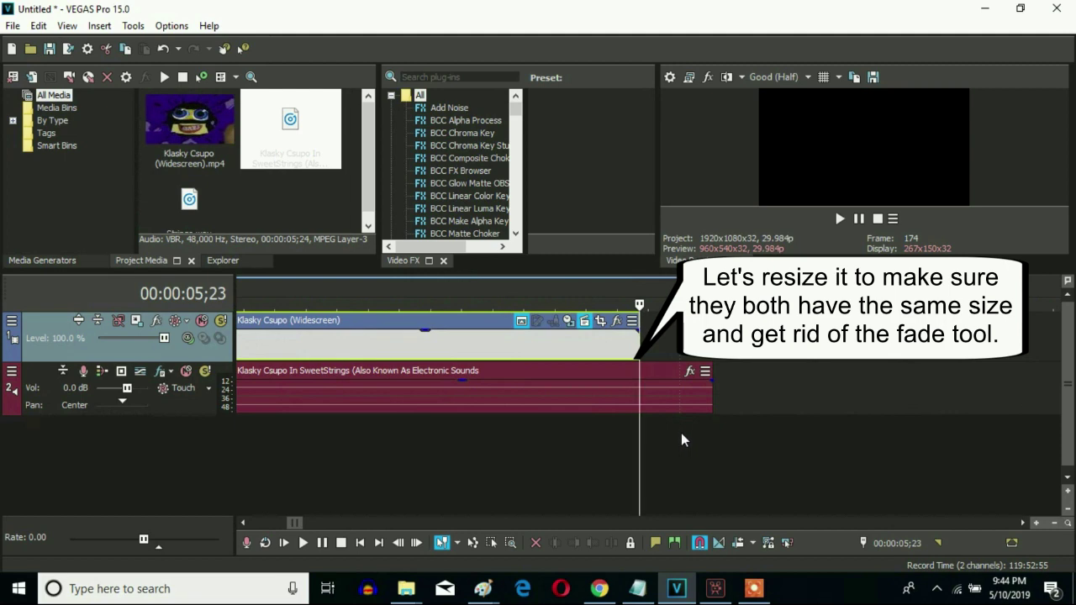
drag(711, 402, 636, 401)
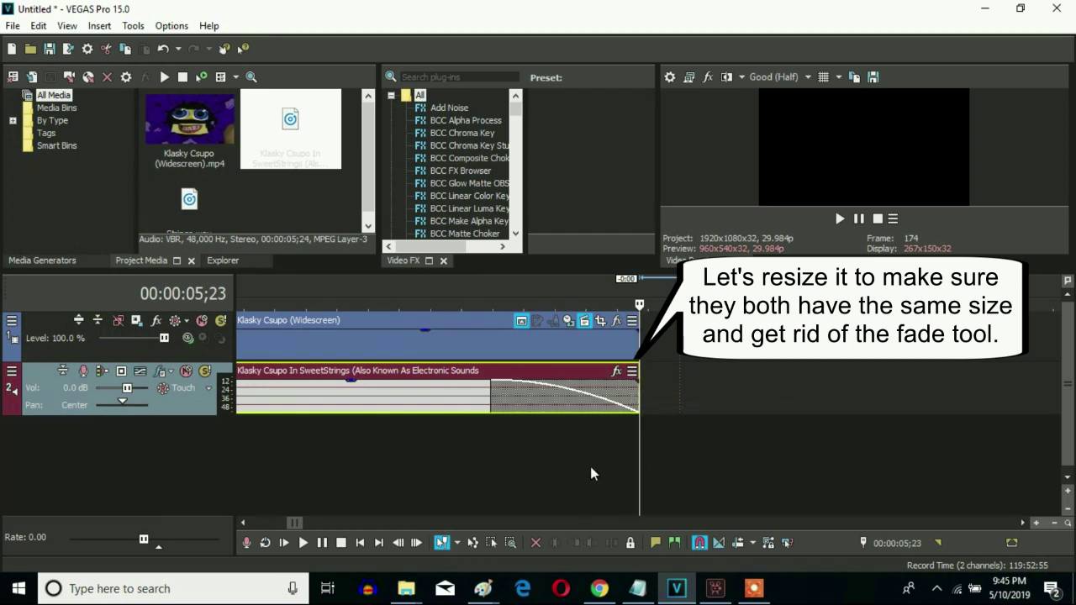
drag(489, 405, 643, 403)
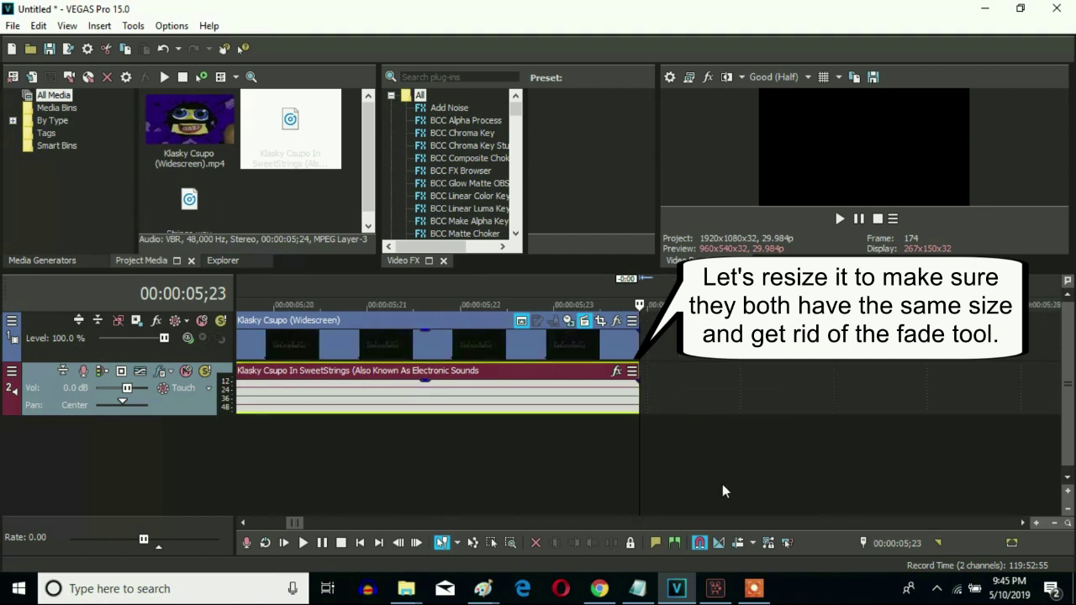
scroll(723, 491, down, 1)
scroll(723, 492, down, 1)
click(252, 346)
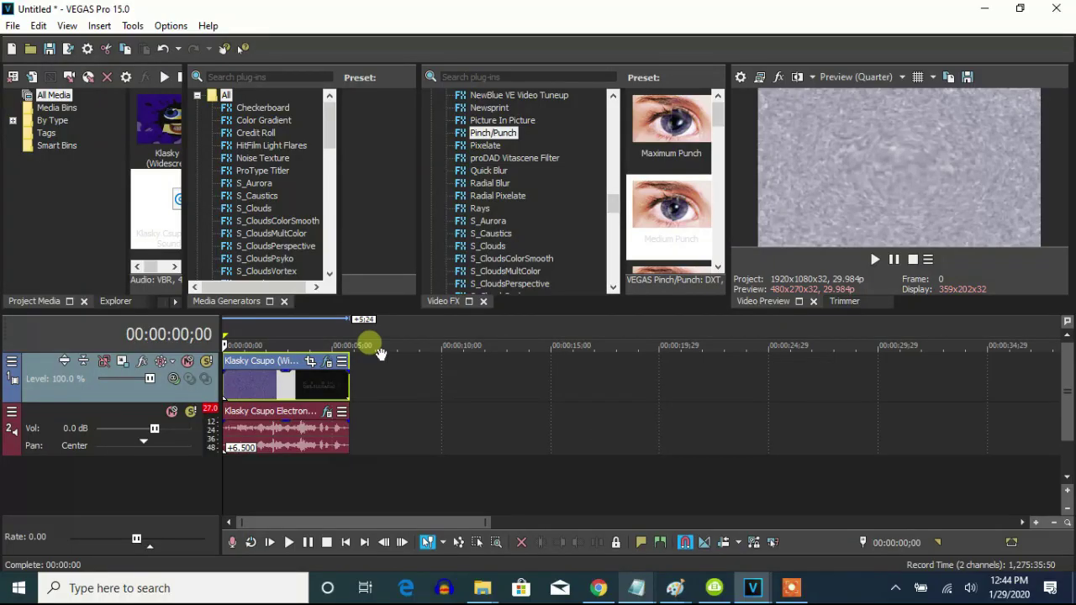
Review the audio event's time stretch and pitch shift properties and its Resonant Filter settings
right_click(316, 452)
click(377, 542)
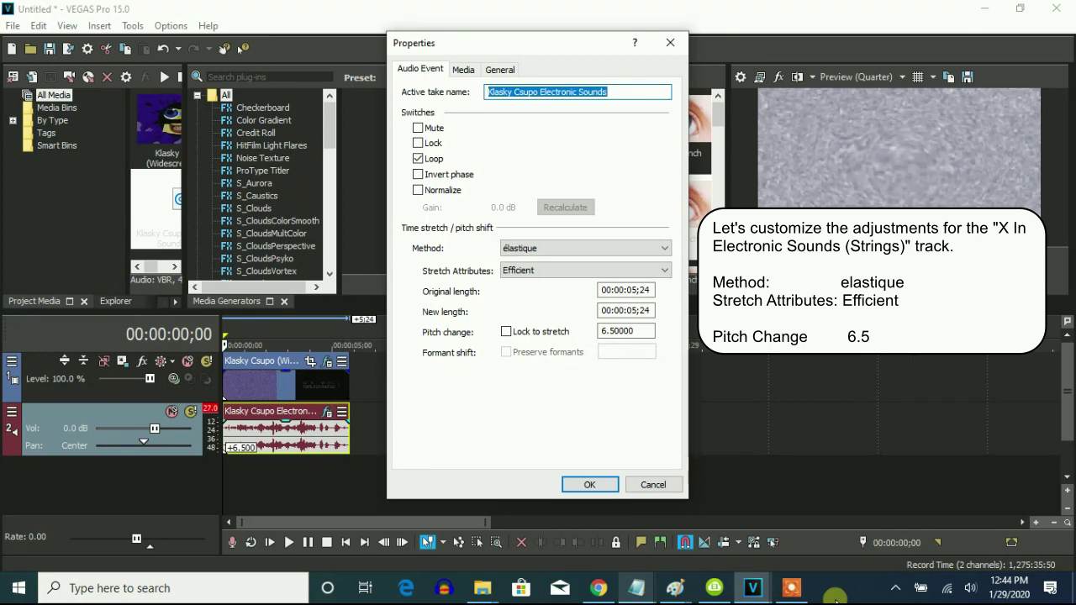
click(590, 485)
click(327, 411)
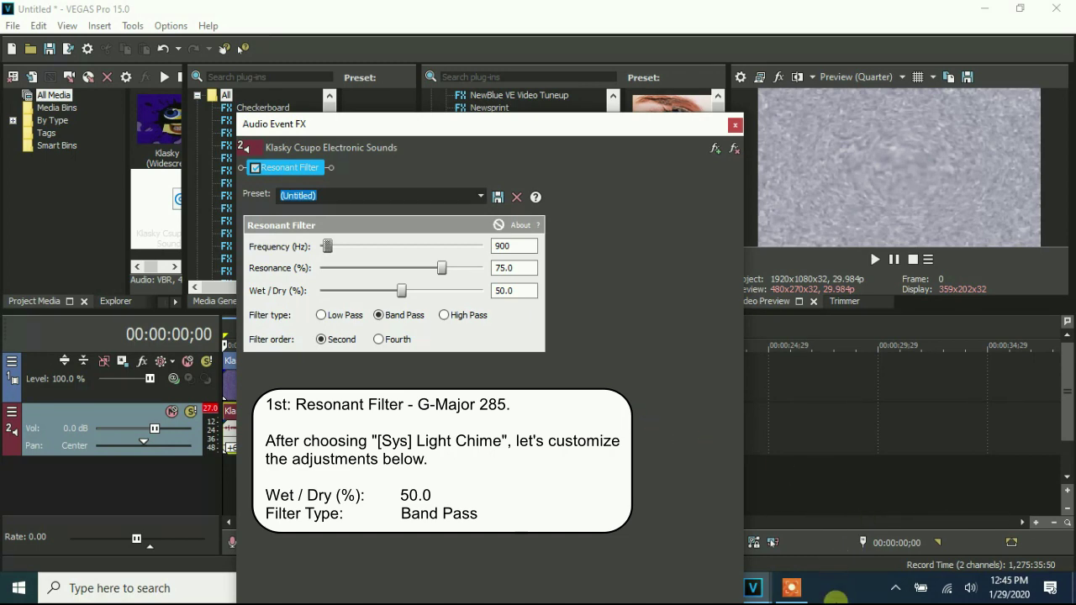
click(735, 125)
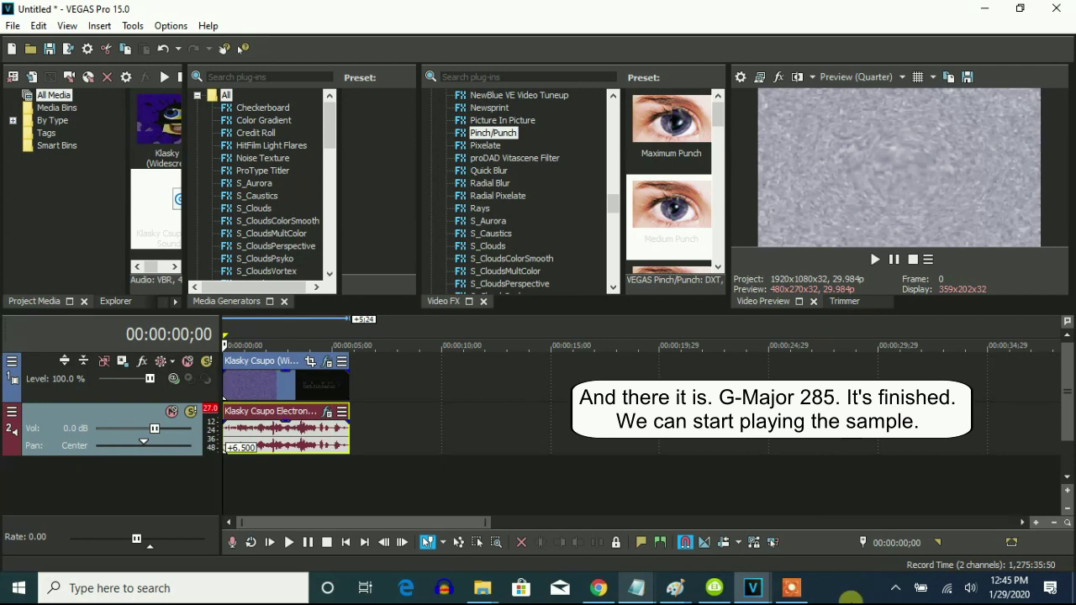
Play the finished G-Major 285 sample from the project start through the end of the clip
click(874, 259)
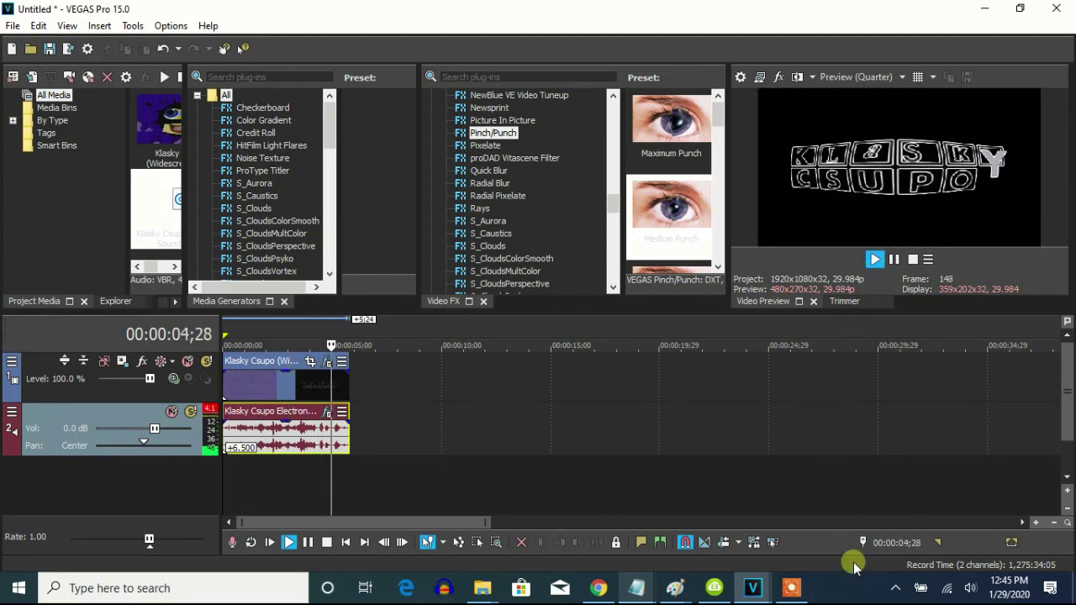
click(893, 259)
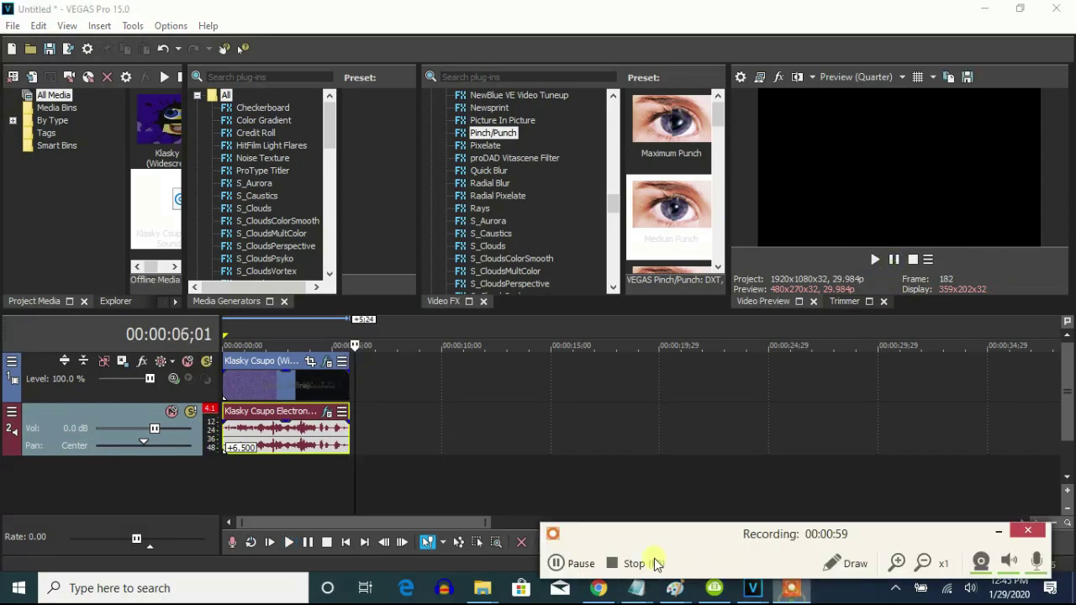
click(653, 563)
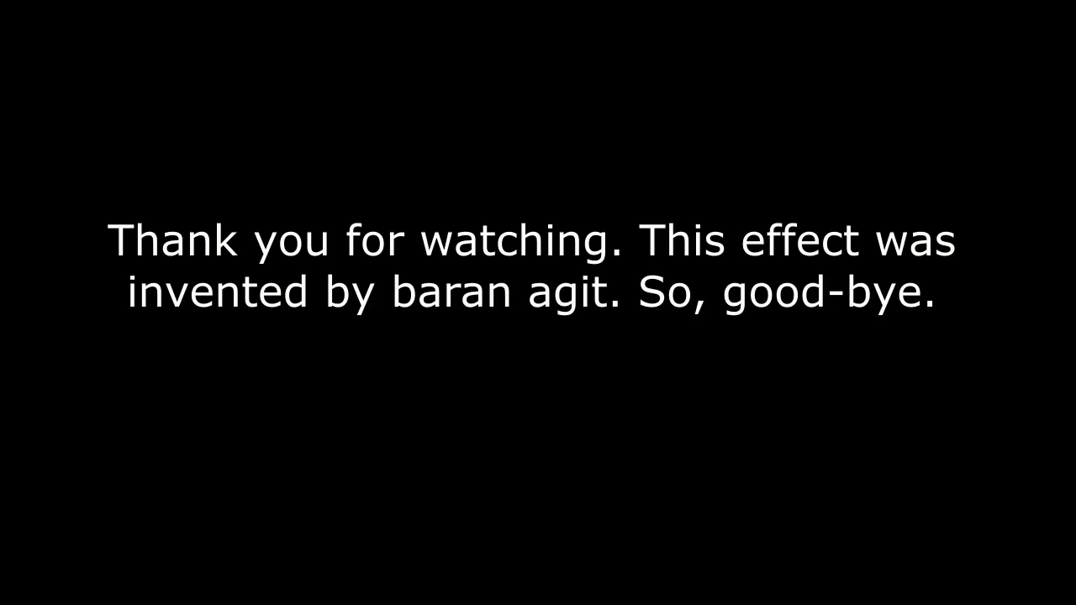